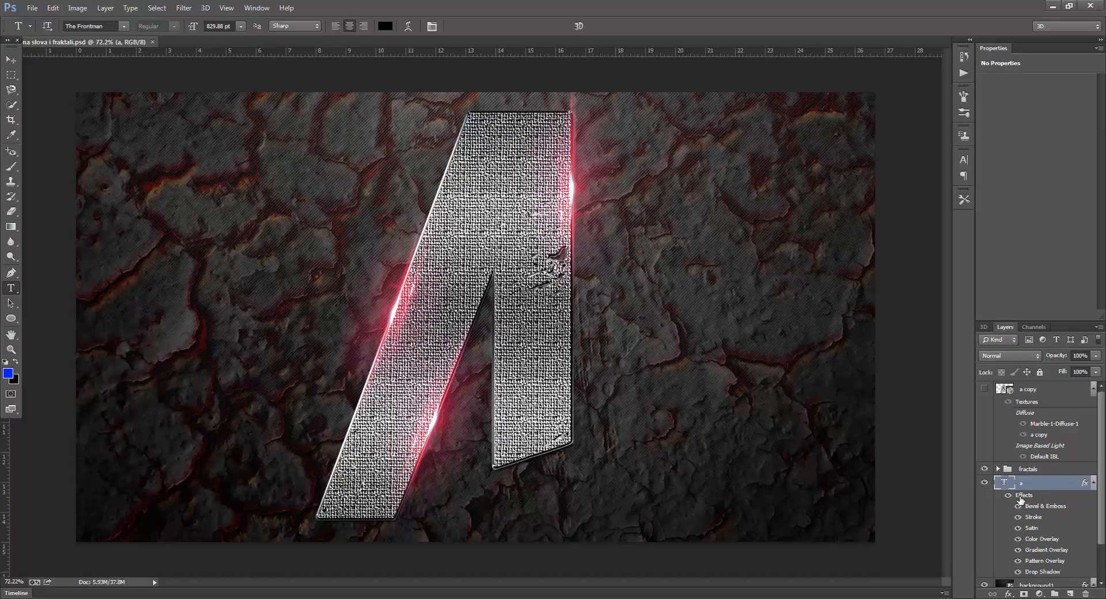
Open the layer style of text layer "a" and examine its Bevel & Emboss settings, including the gloss contour
{"action": "scroll", "coordinate": [1061, 510], "scroll_direction": "down", "scroll_amount": 2}
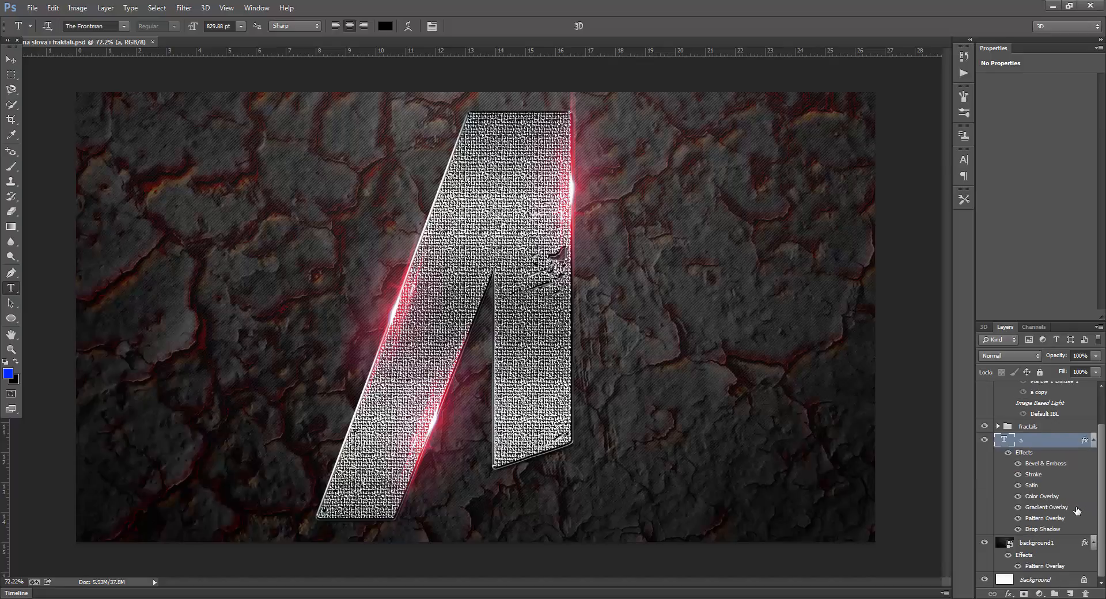
{"action": "left_click", "coordinate": [1043, 546]}
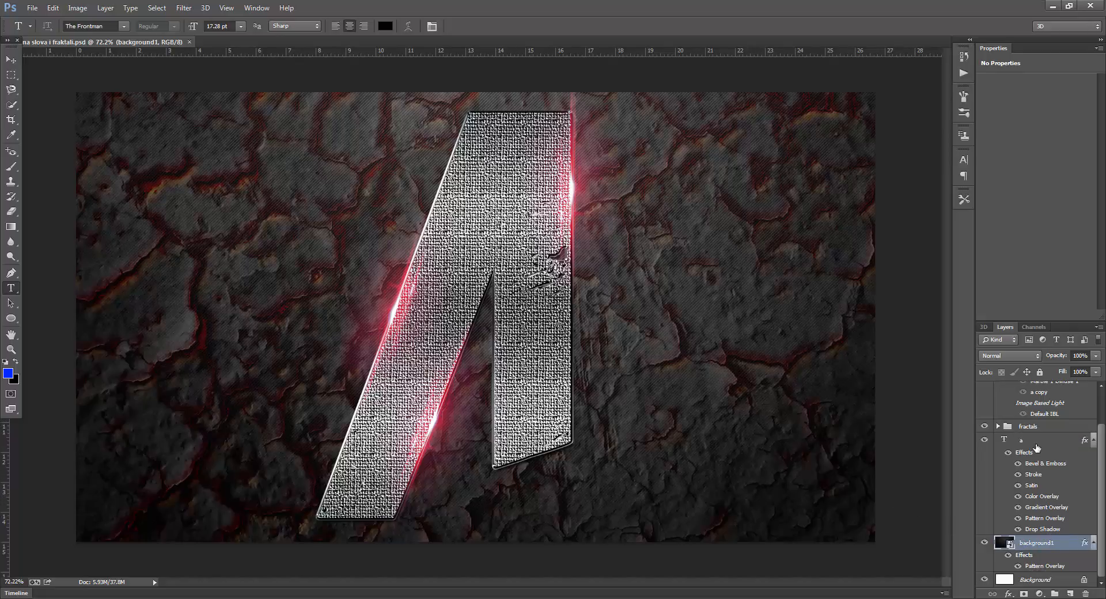
{"action": "left_click", "coordinate": [1025, 456]}
{"action": "double_click", "coordinate": [1025, 456]}
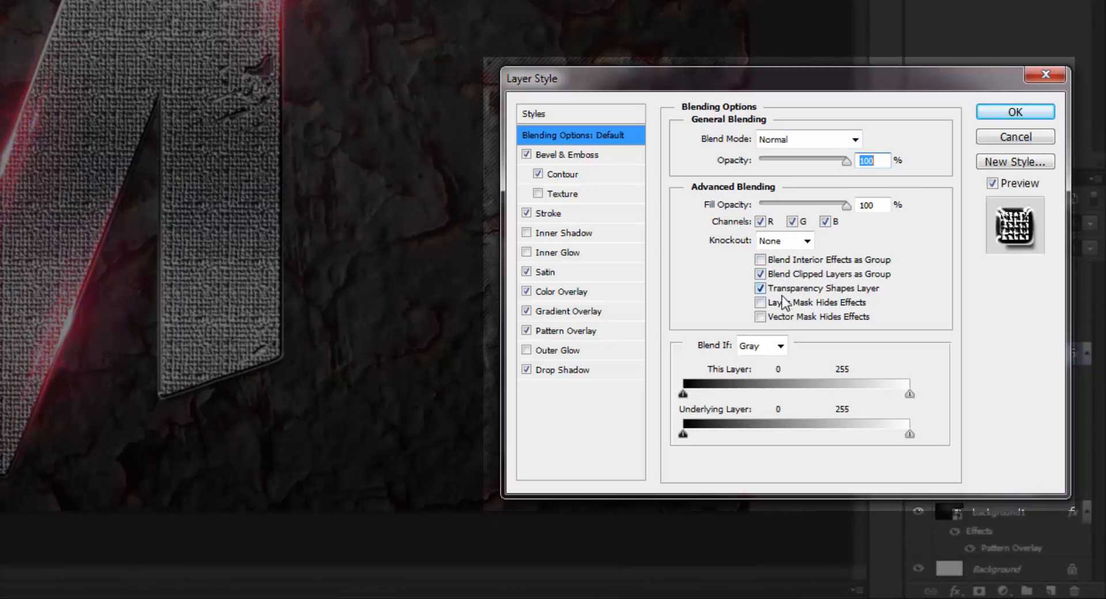
{"action": "left_click", "coordinate": [591, 154]}
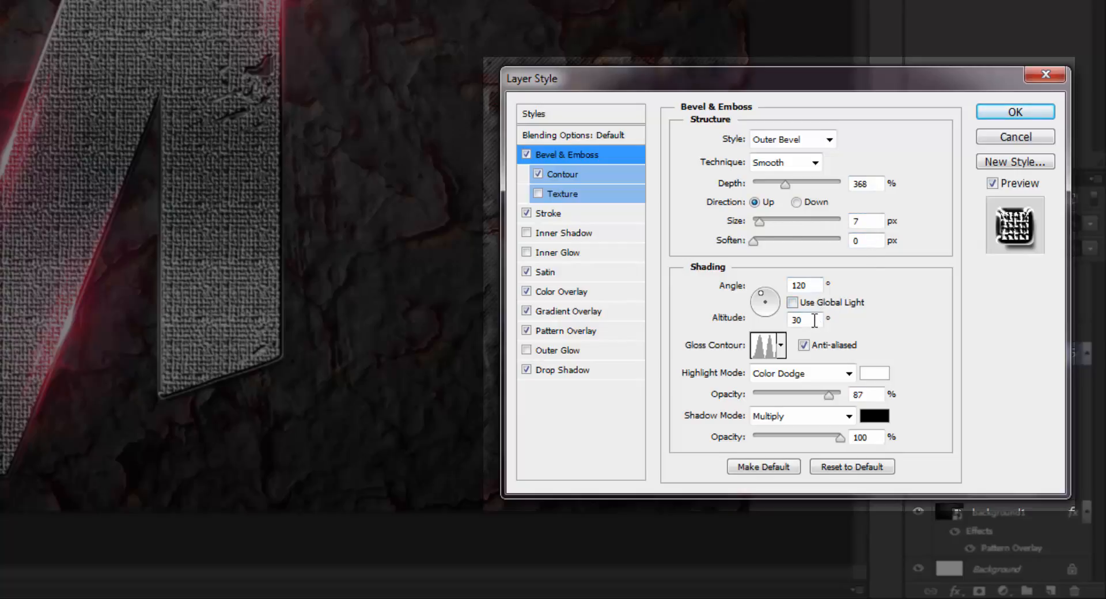
{"action": "left_click", "coordinate": [783, 344]}
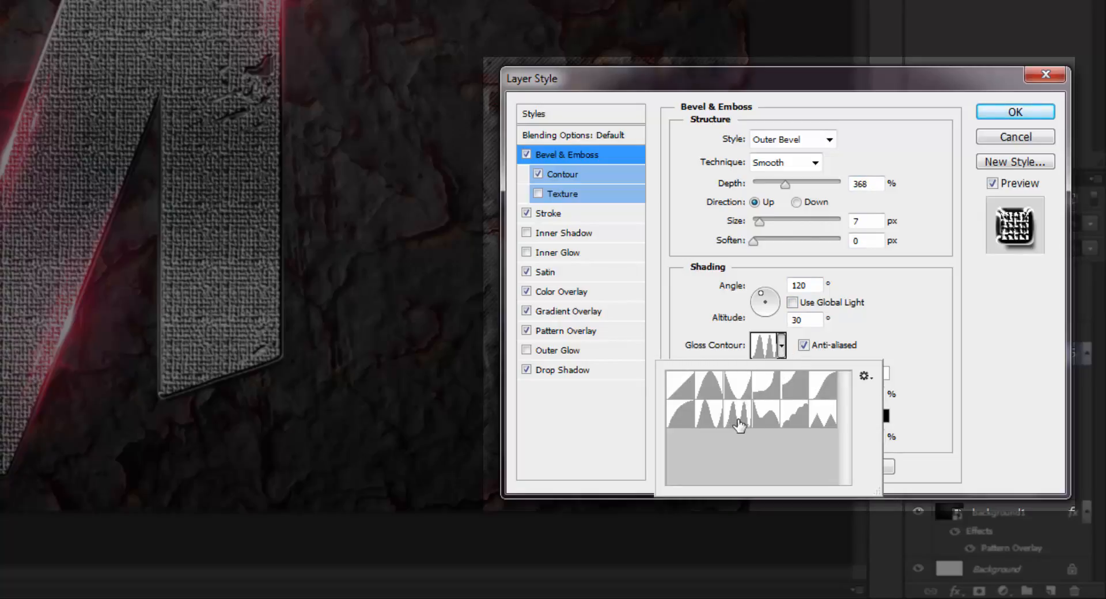
{"action": "left_click", "coordinate": [737, 424]}
{"action": "left_click", "coordinate": [783, 348]}
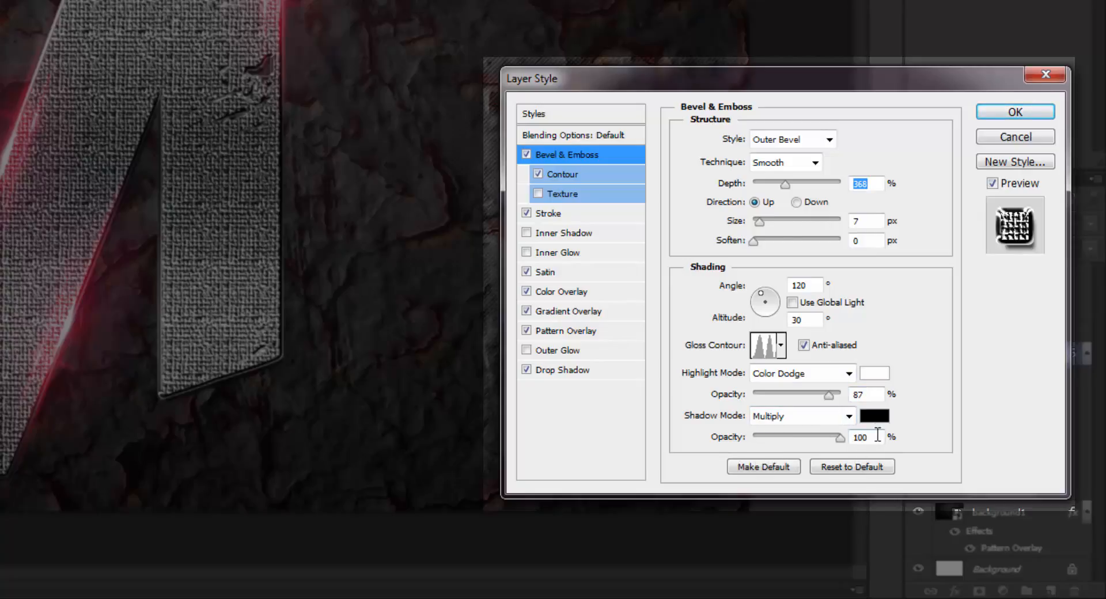
Examine the bevel's Contour settings and its available contour shapes
{"action": "left_click", "coordinate": [586, 176]}
{"action": "left_click", "coordinate": [753, 145]}
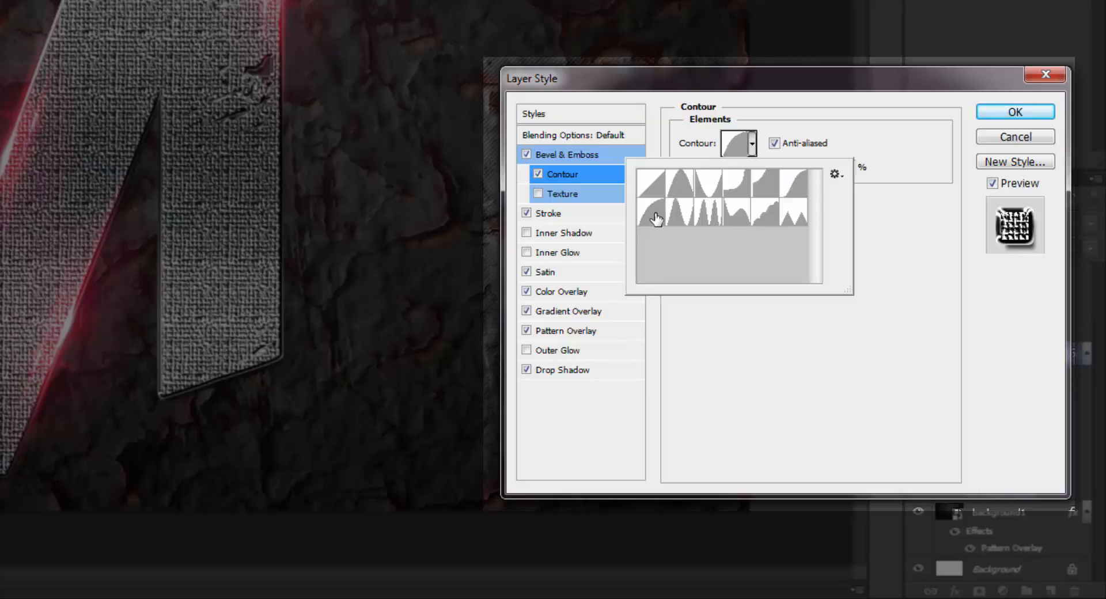
{"action": "left_click", "coordinate": [755, 147]}
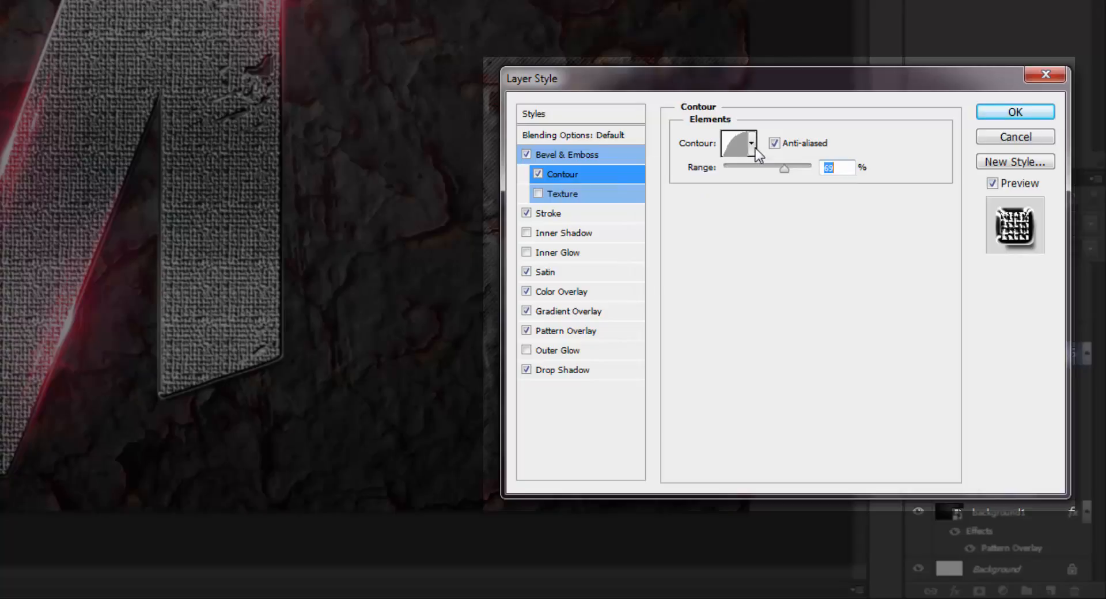
Load the Metals gradient set for the letter's Stroke, replacing the current presets
{"action": "left_click", "coordinate": [609, 212]}
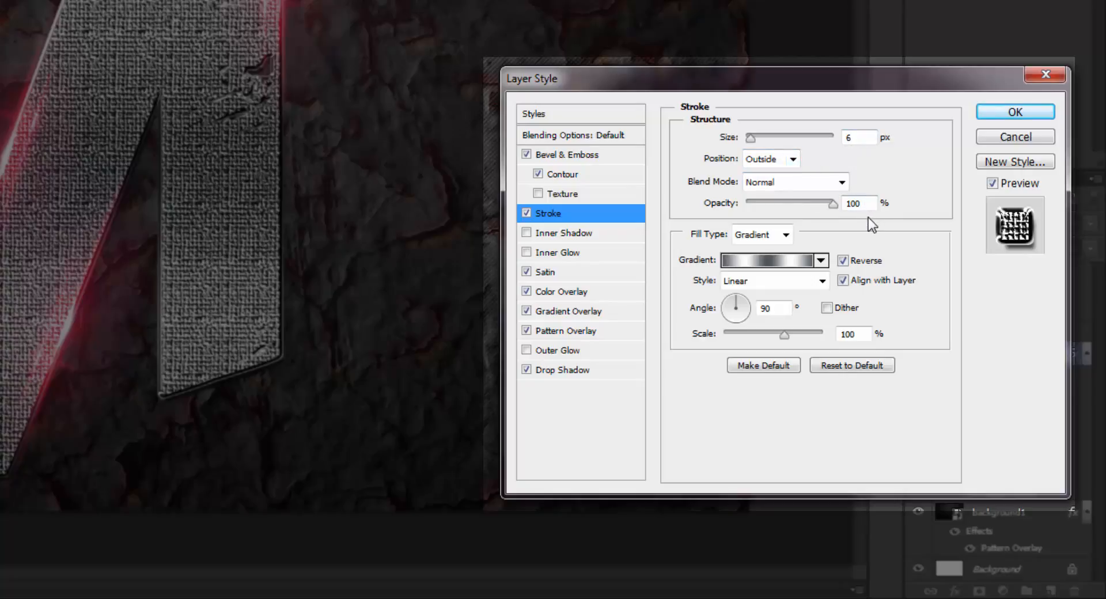
{"action": "left_click", "coordinate": [822, 261]}
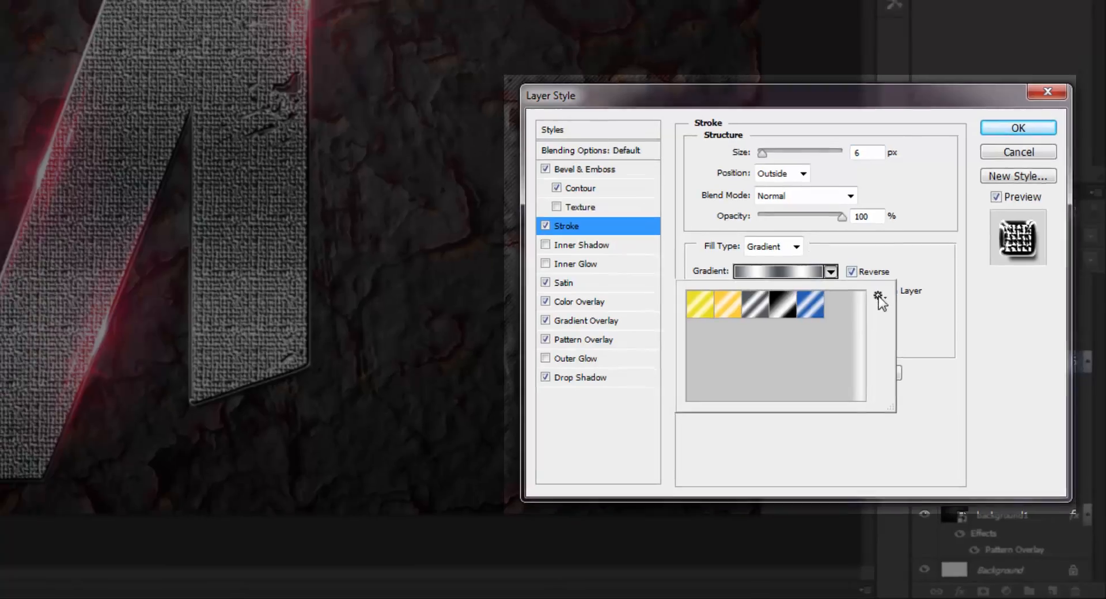
{"action": "left_click", "coordinate": [871, 283]}
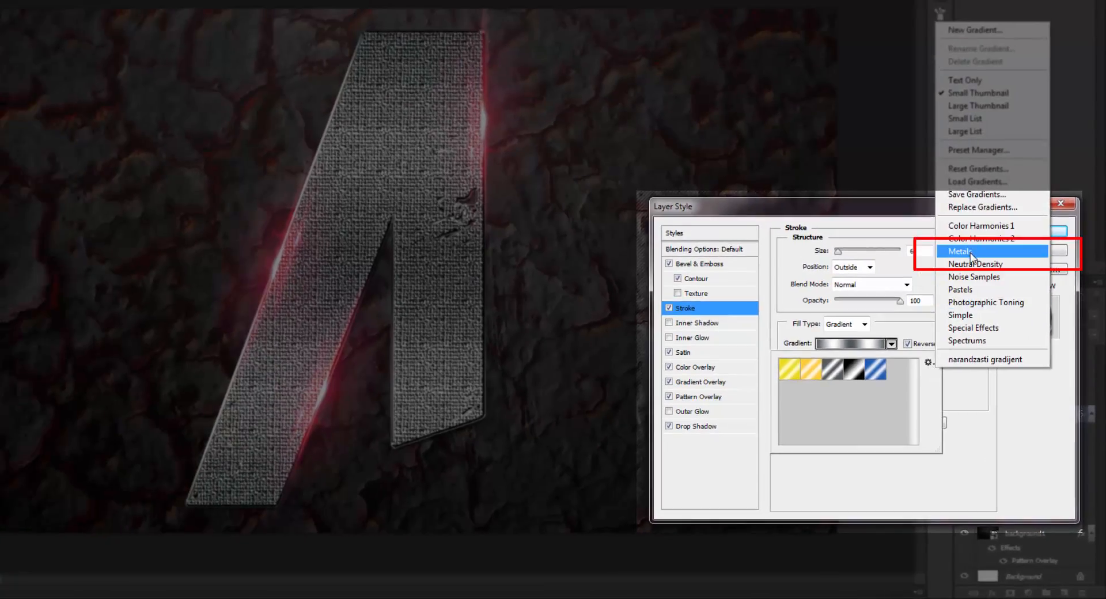
{"action": "left_click", "coordinate": [970, 252]}
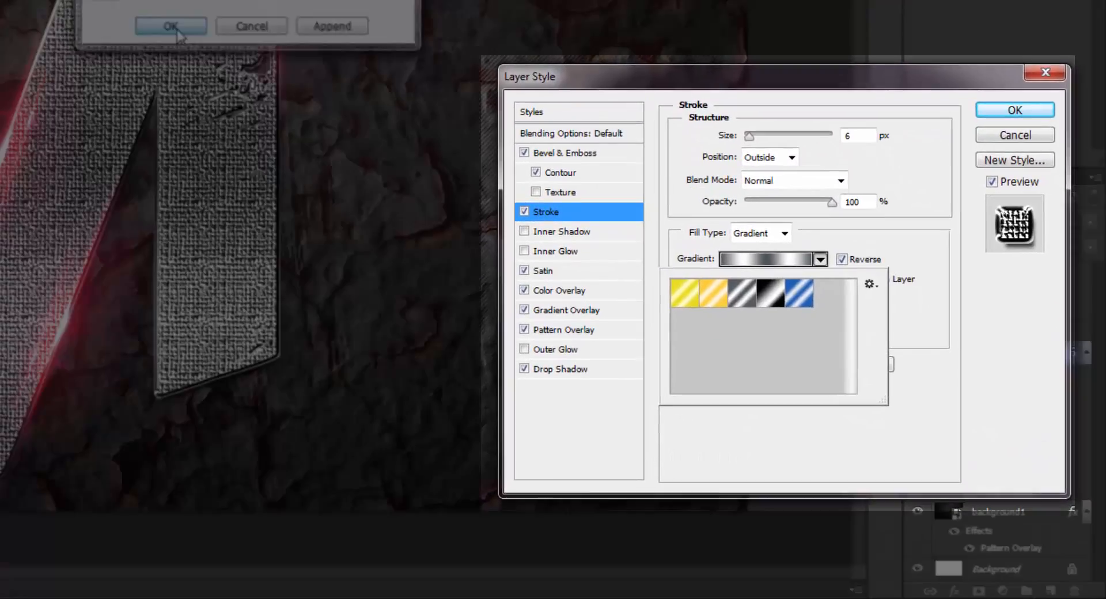
{"action": "left_click", "coordinate": [176, 27]}
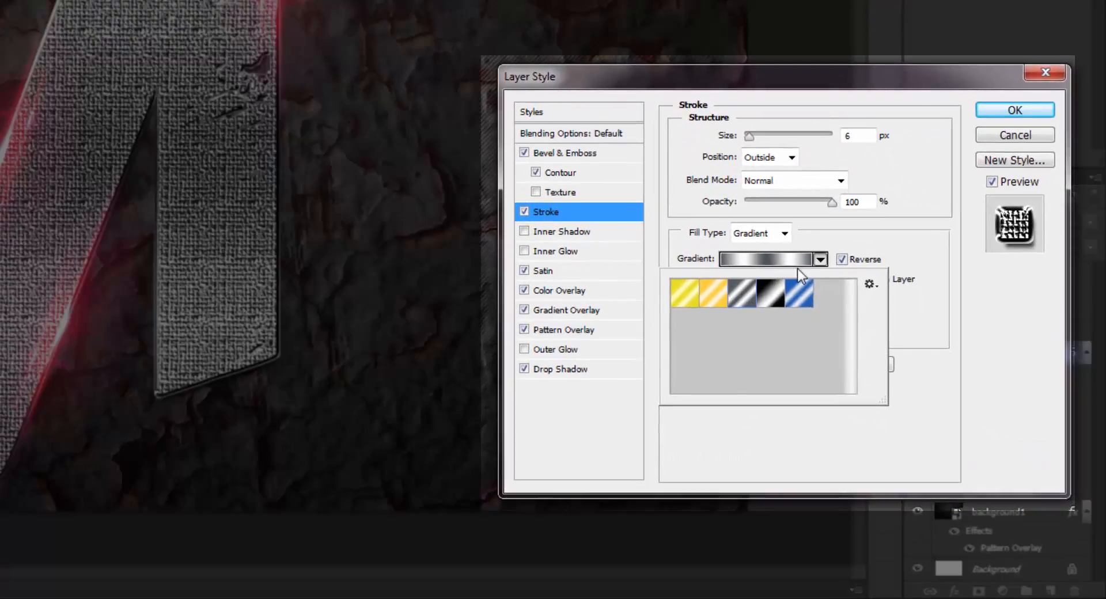
{"action": "left_click", "coordinate": [824, 261]}
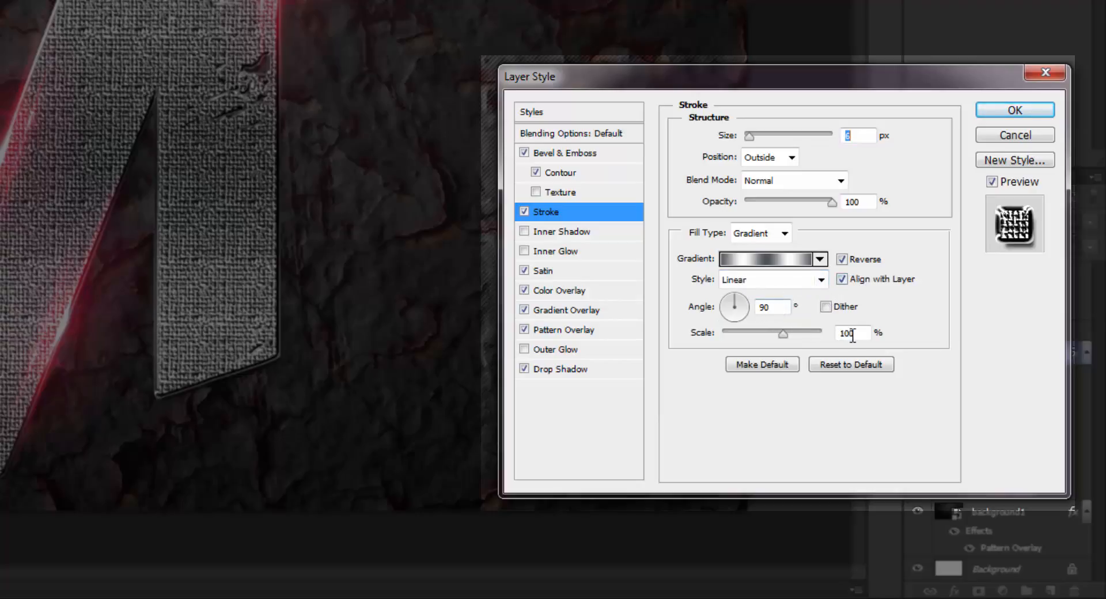
Examine the letter's Satin settings and its contour choices
{"action": "left_click", "coordinate": [582, 270]}
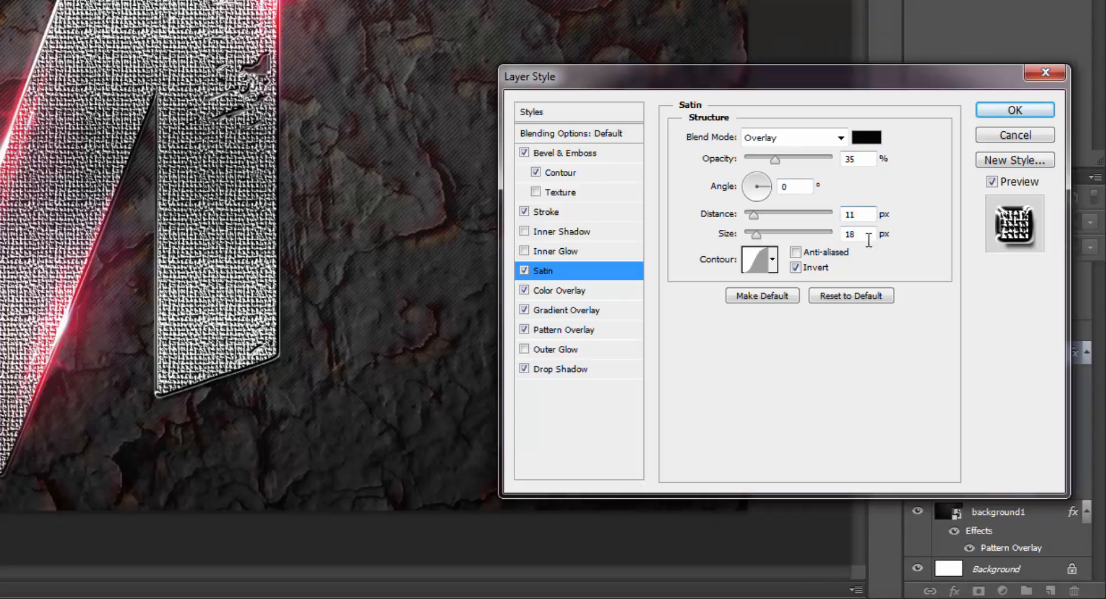
{"action": "left_click", "coordinate": [773, 259]}
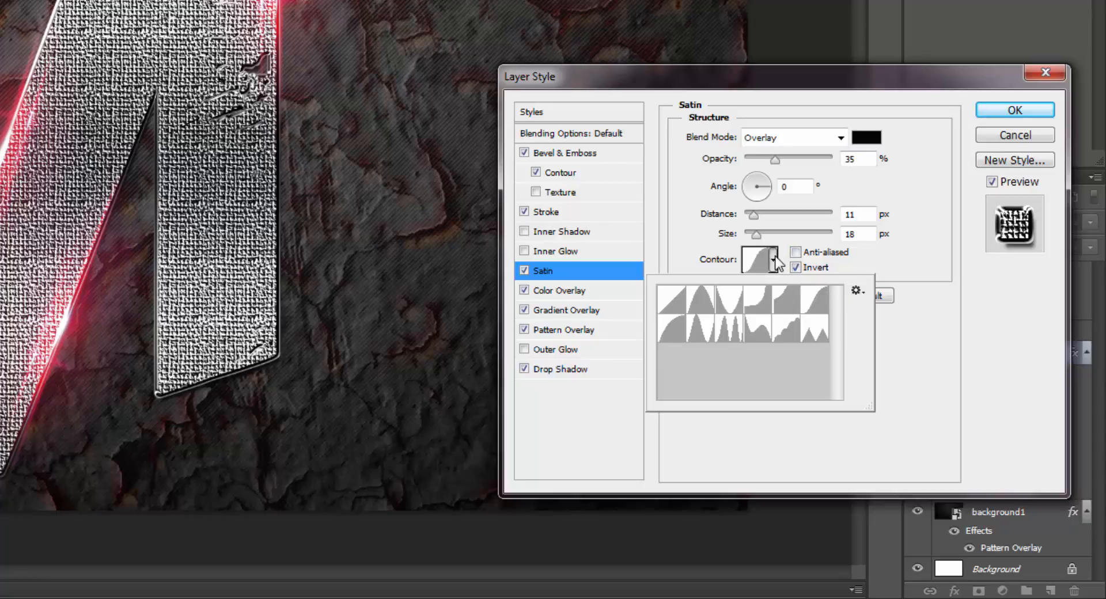
{"action": "left_click", "coordinate": [825, 300]}
{"action": "left_click", "coordinate": [805, 277]}
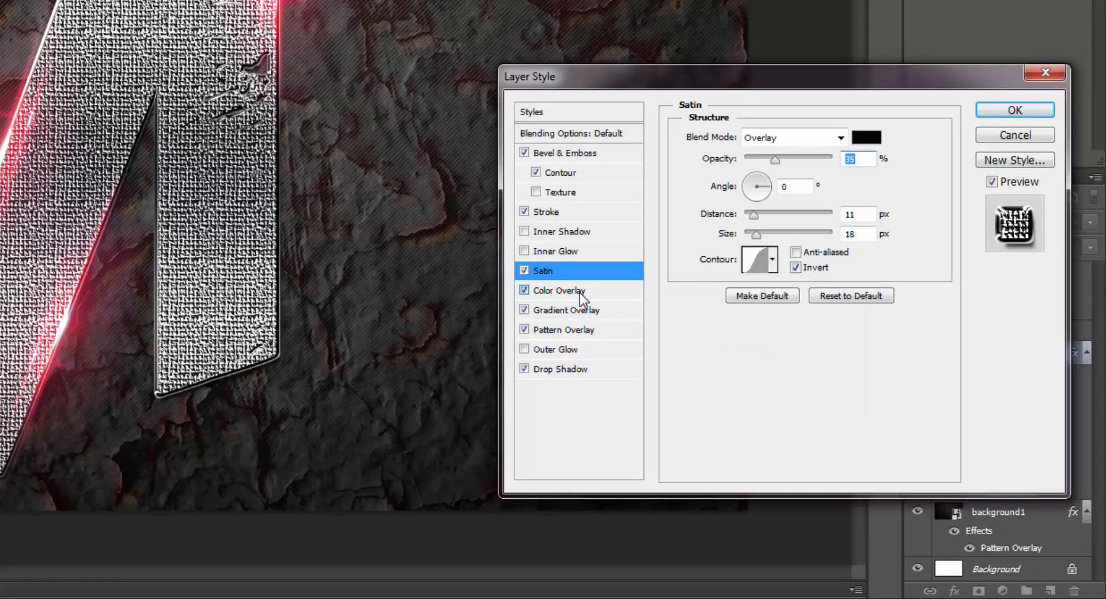
Check the blend mode and hex colour of the letter's Color Overlay
{"action": "left_click", "coordinate": [581, 294]}
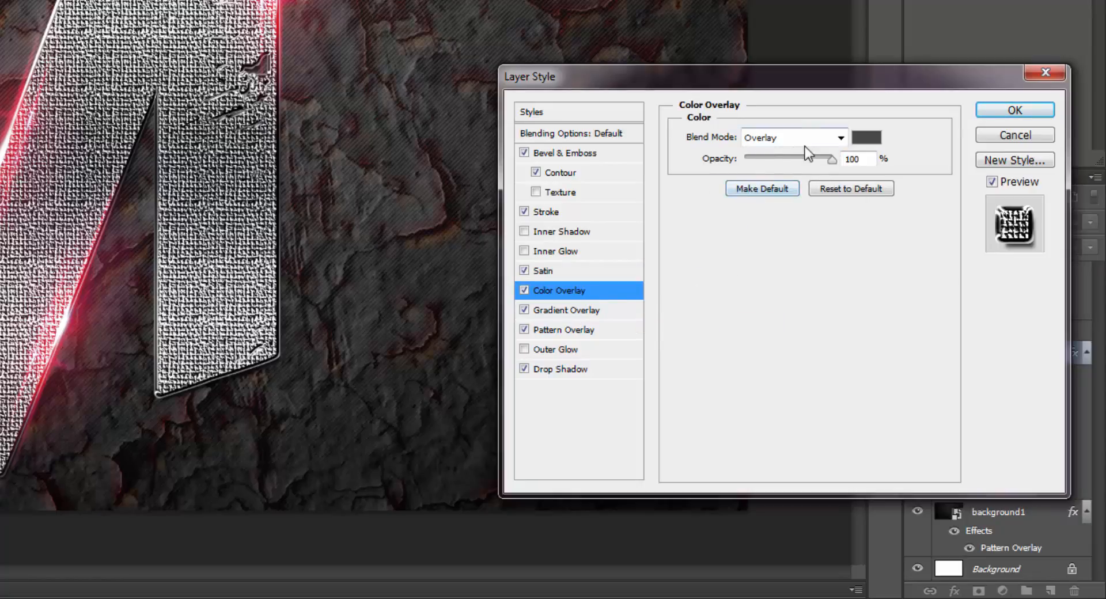
{"action": "left_click", "coordinate": [872, 140]}
{"action": "left_click", "coordinate": [872, 139]}
{"action": "left_click", "coordinate": [872, 140]}
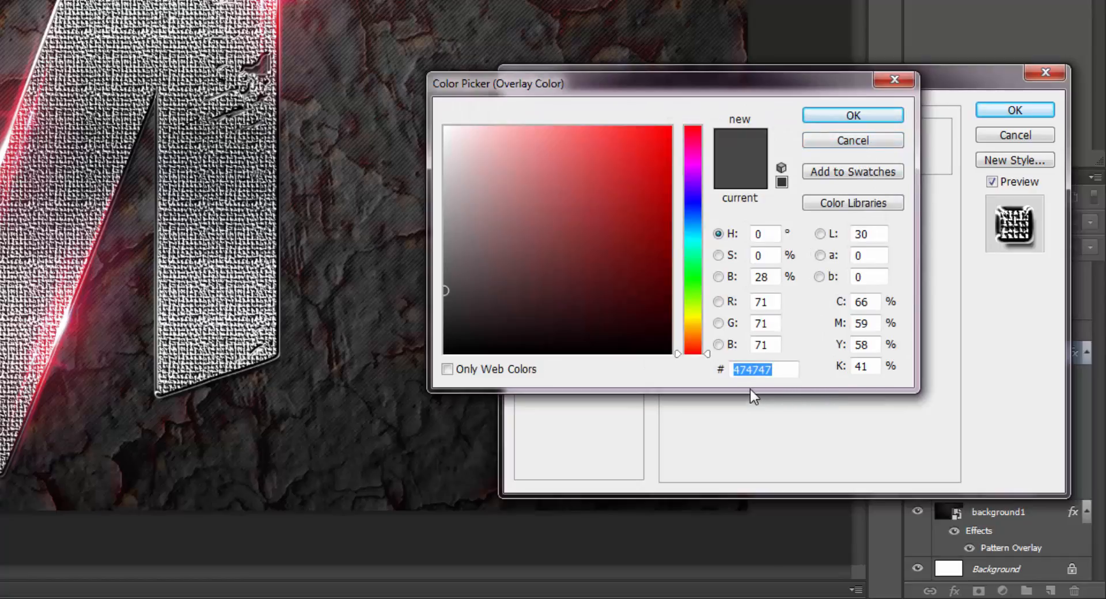
{"action": "left_click", "coordinate": [853, 115]}
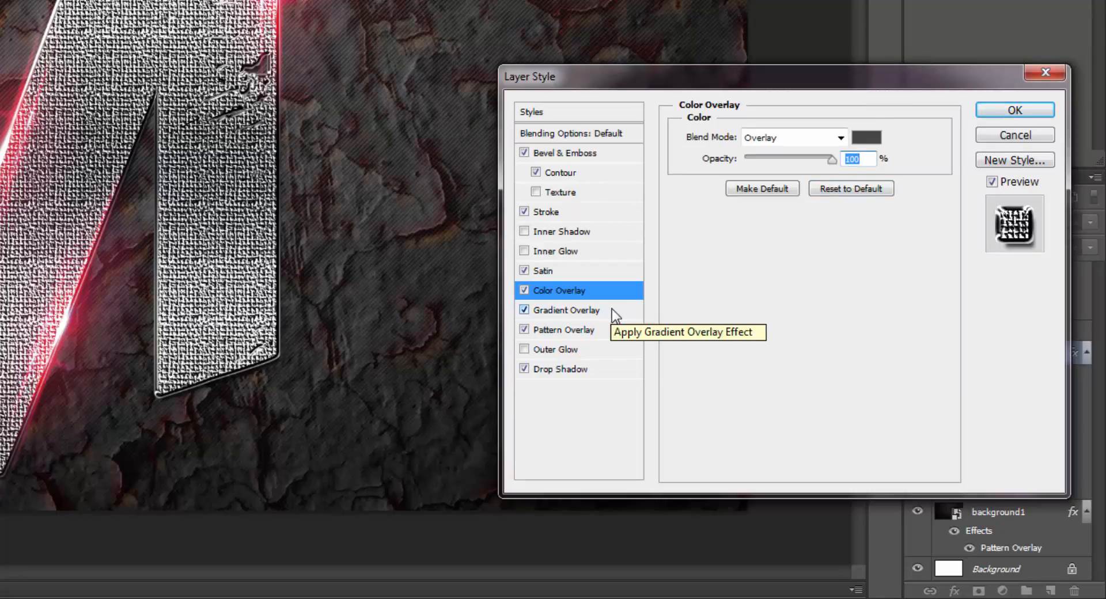
Reload the Metals gradient set for the letter's Gradient Overlay, replacing the current presets
{"action": "left_click", "coordinate": [613, 309]}
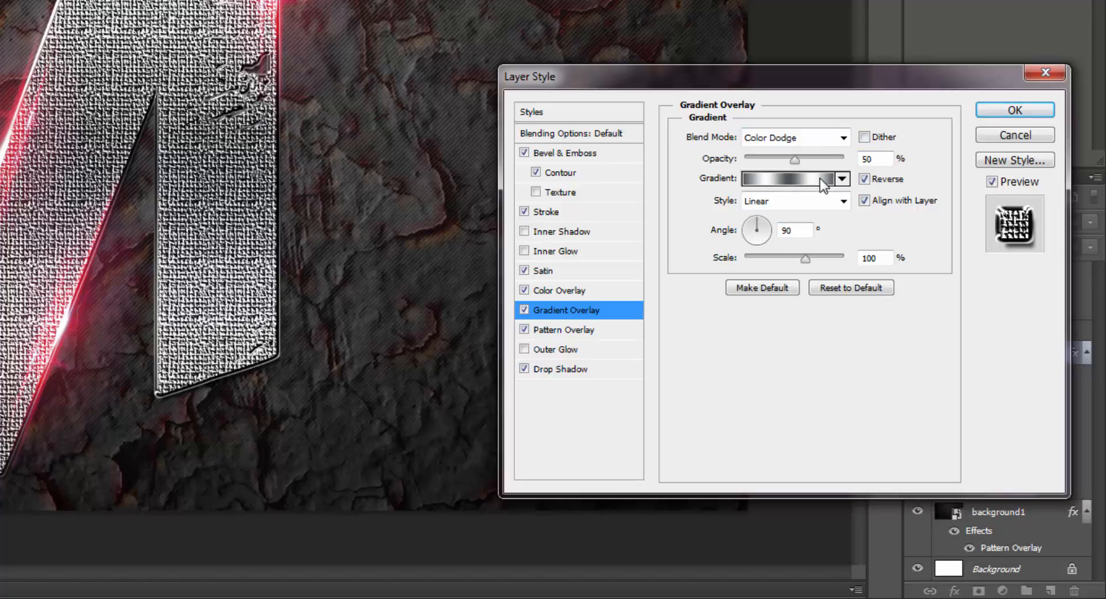
{"action": "left_click", "coordinate": [844, 180]}
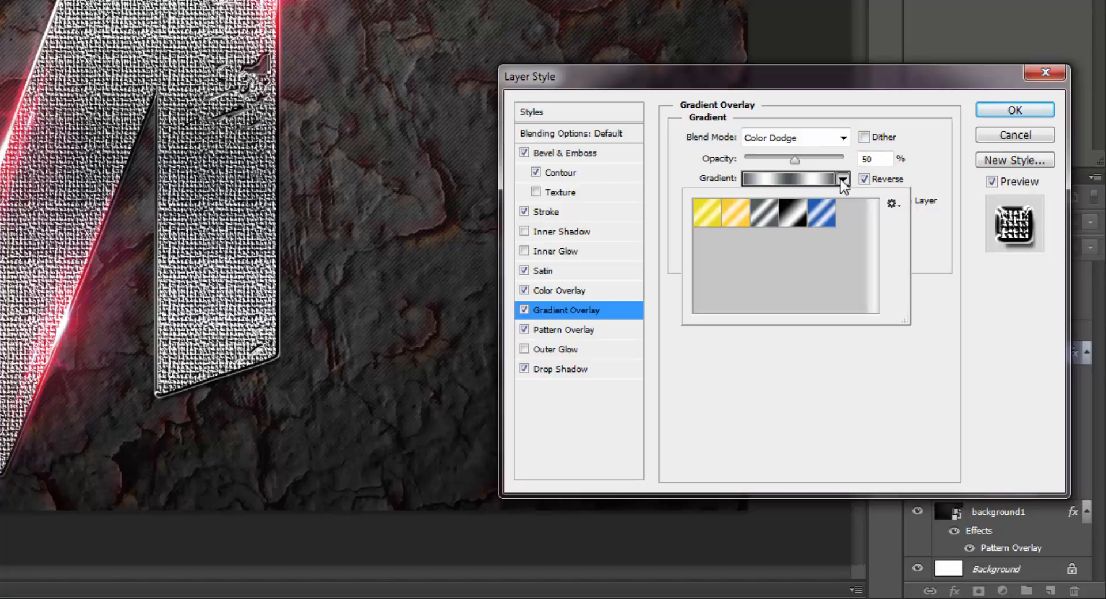
{"action": "left_click", "coordinate": [892, 204]}
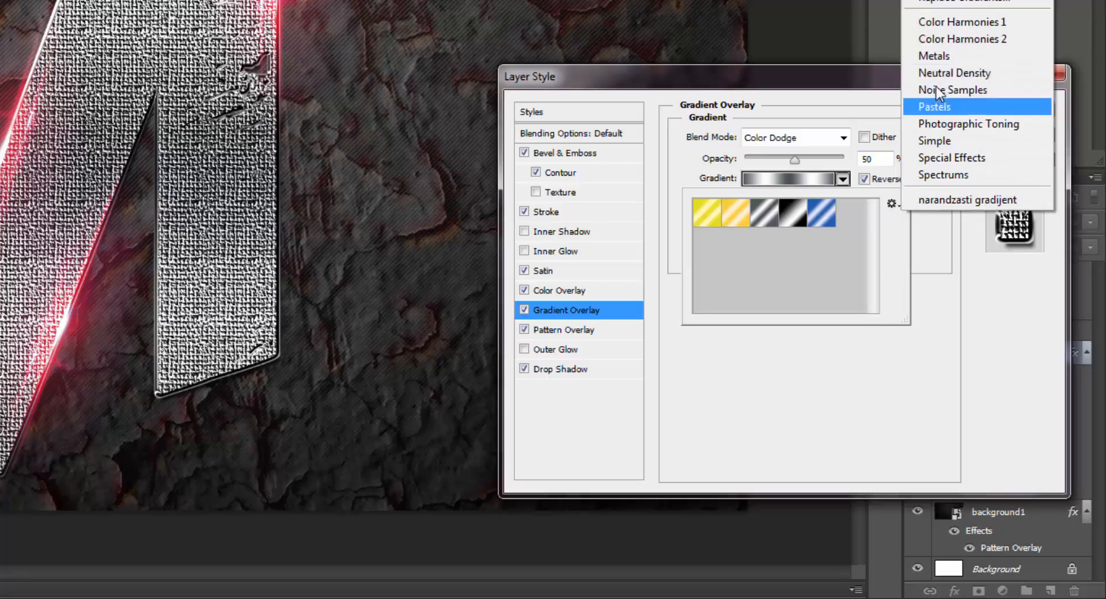
{"action": "left_click", "coordinate": [934, 55]}
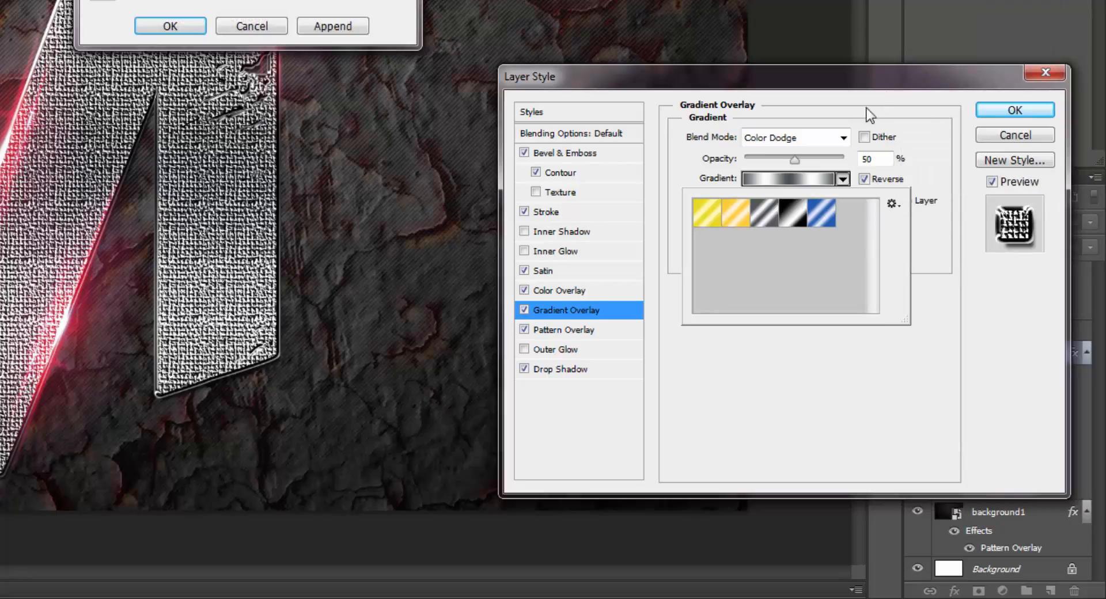
{"action": "left_click", "coordinate": [190, 26]}
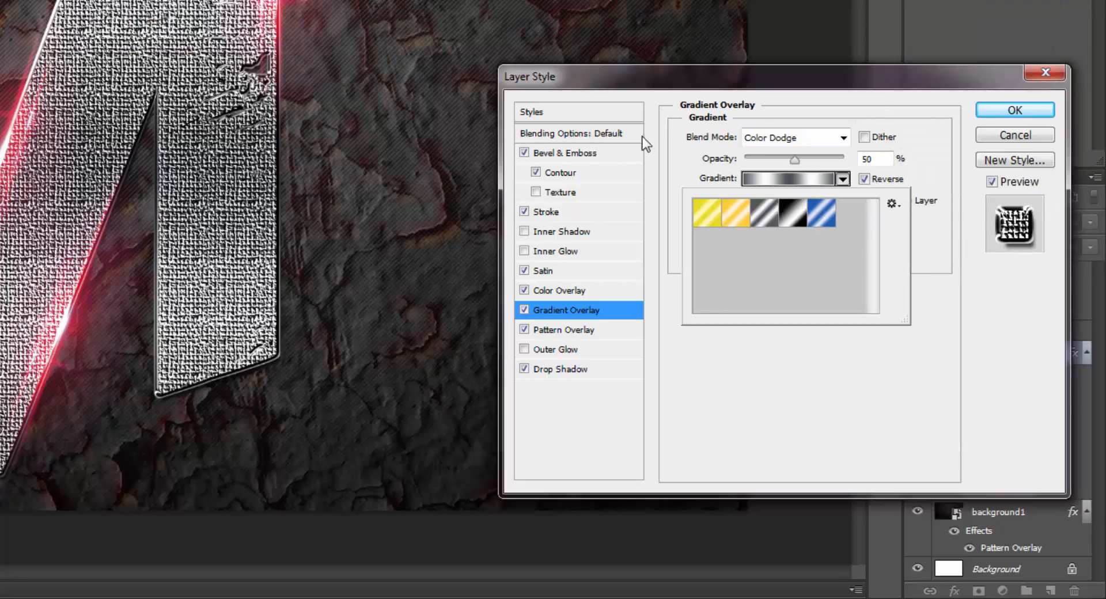
{"action": "left_click", "coordinate": [844, 179]}
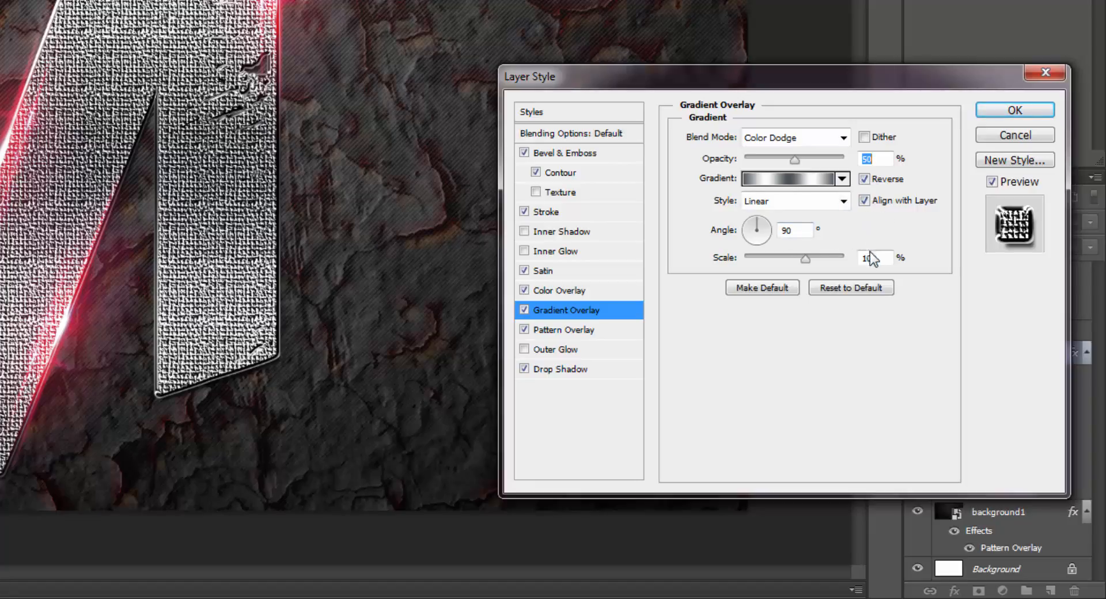
Review the letter's Pattern Overlay pattern and Drop Shadow settings, and accept the layer style
{"action": "left_click", "coordinate": [575, 332]}
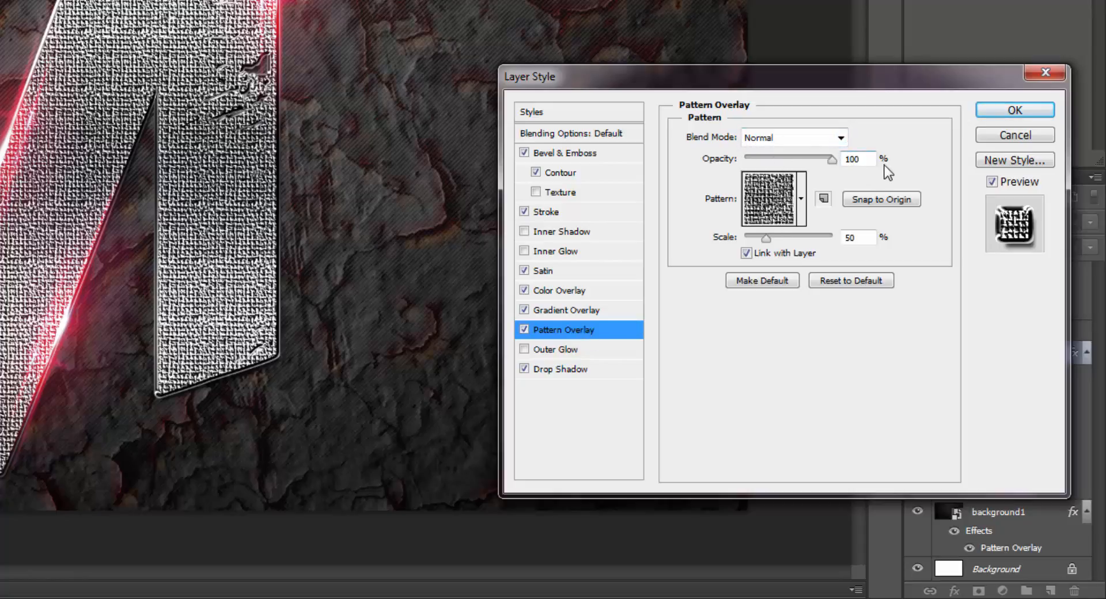
{"action": "left_click", "coordinate": [802, 201]}
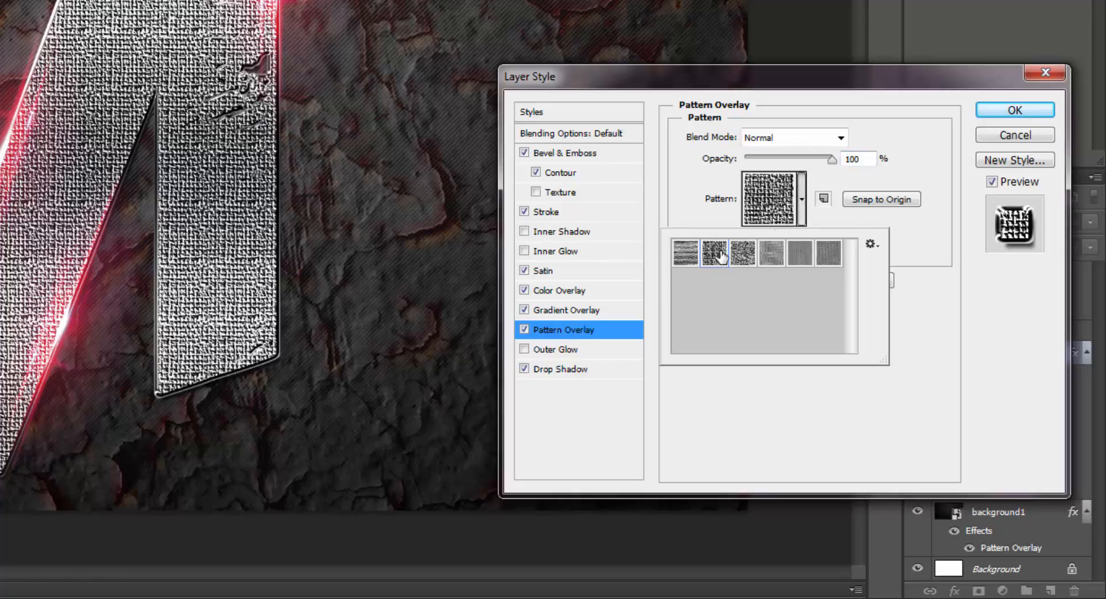
{"action": "left_click", "coordinate": [803, 200]}
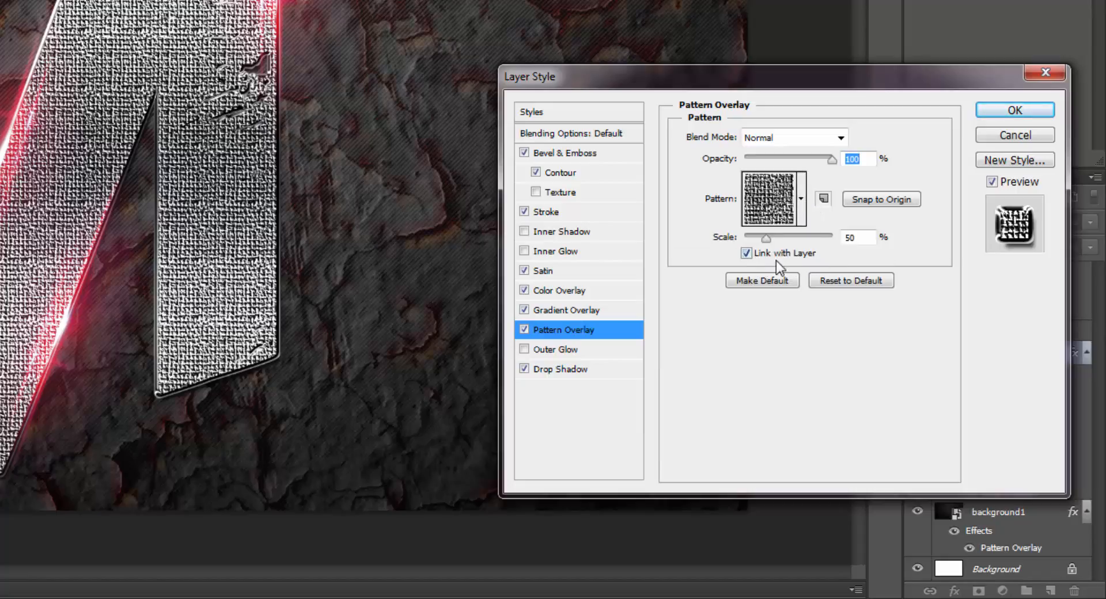
{"action": "left_click", "coordinate": [579, 370]}
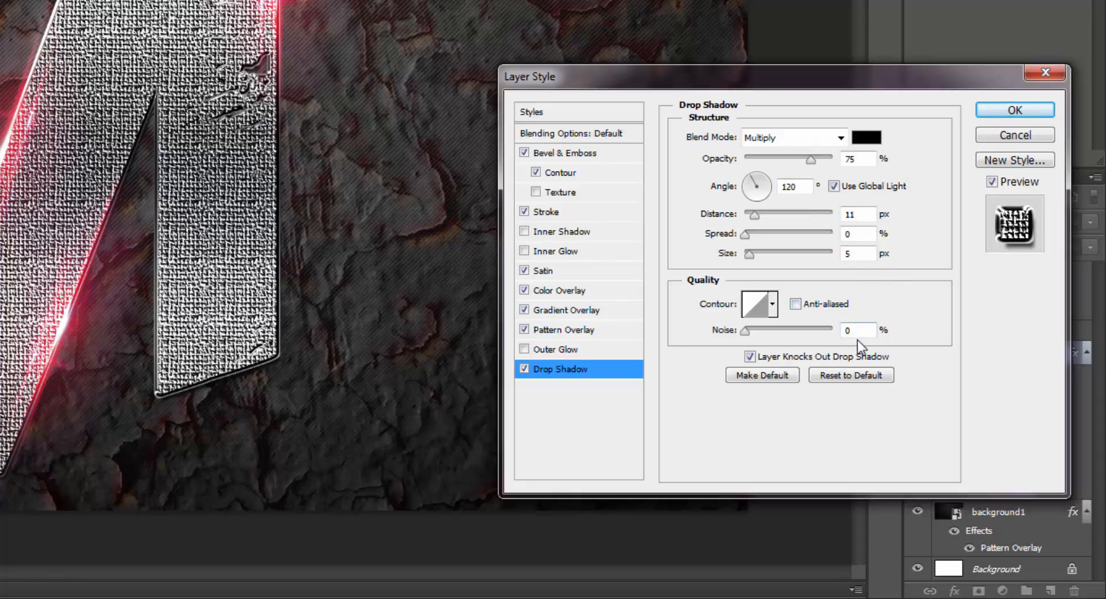
{"action": "left_click", "coordinate": [1009, 114]}
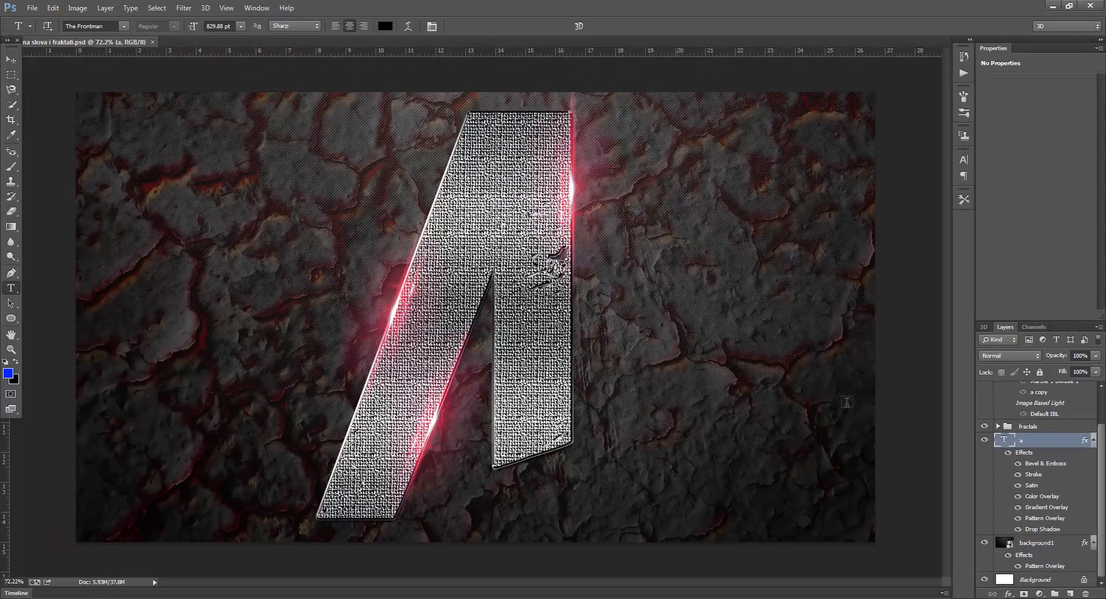
Review the fractals group's glow layers and the Neutrals values of the Selective Color adjustment clipped to layer 04
{"action": "left_click", "coordinate": [999, 427]}
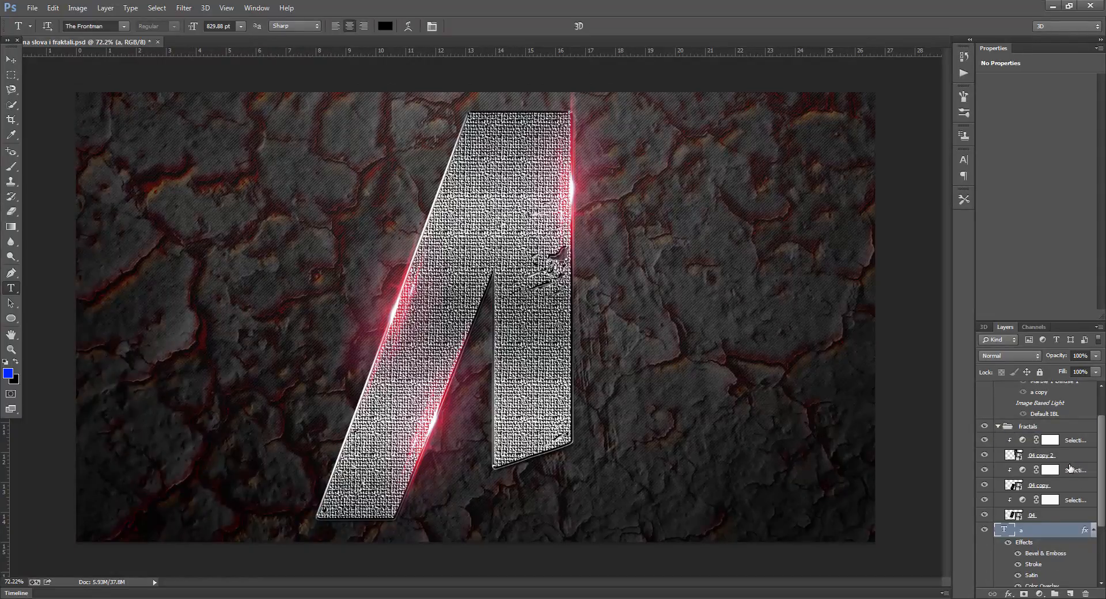
{"action": "left_click", "coordinate": [1013, 517]}
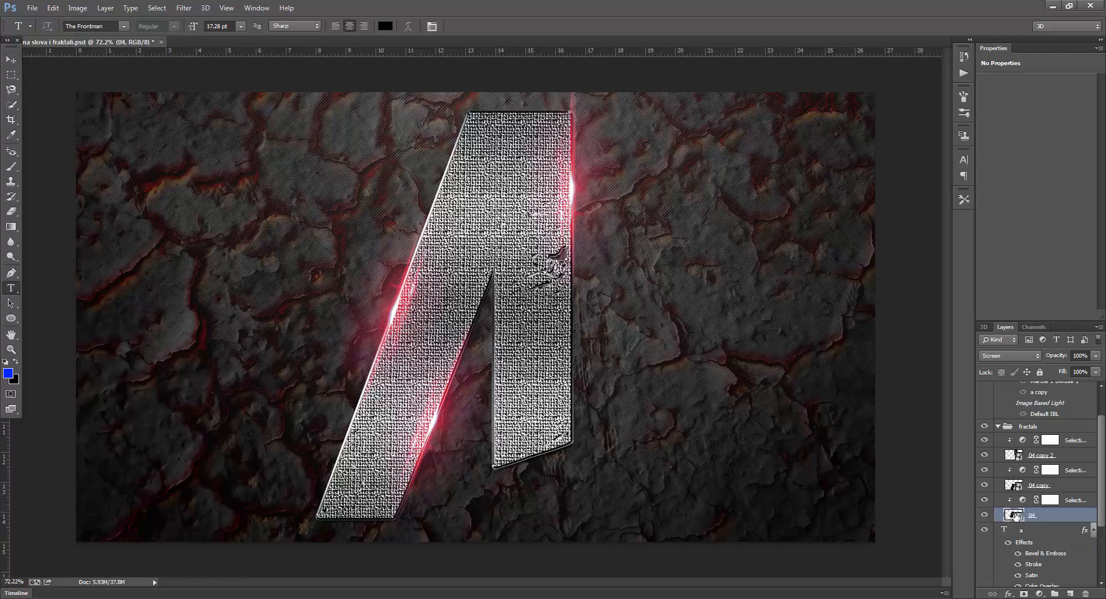
{"action": "left_click", "coordinate": [1022, 502]}
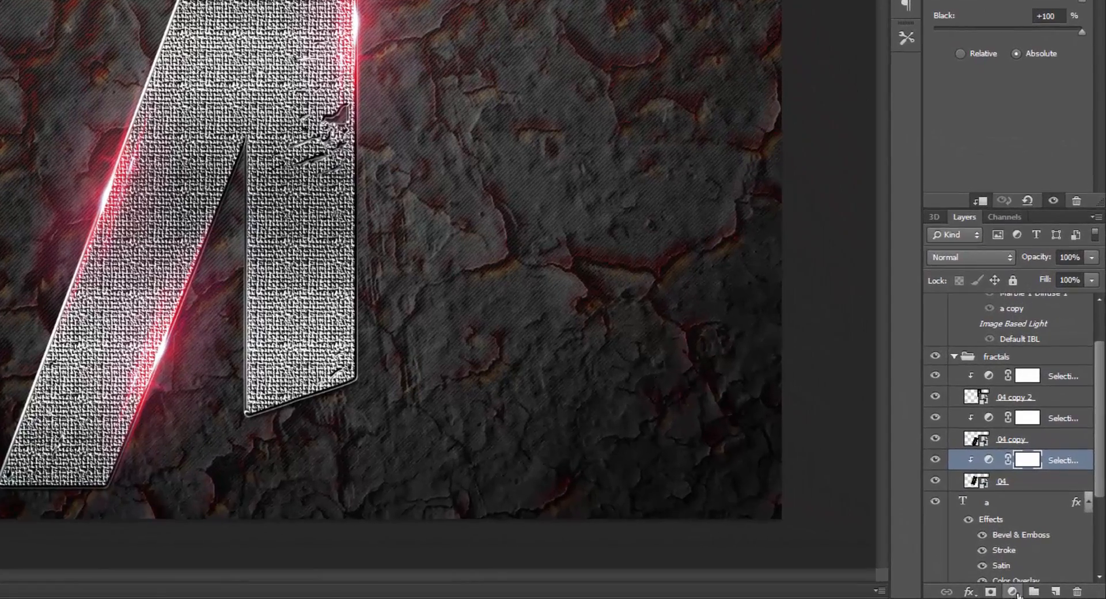
{"action": "left_click", "coordinate": [1019, 592]}
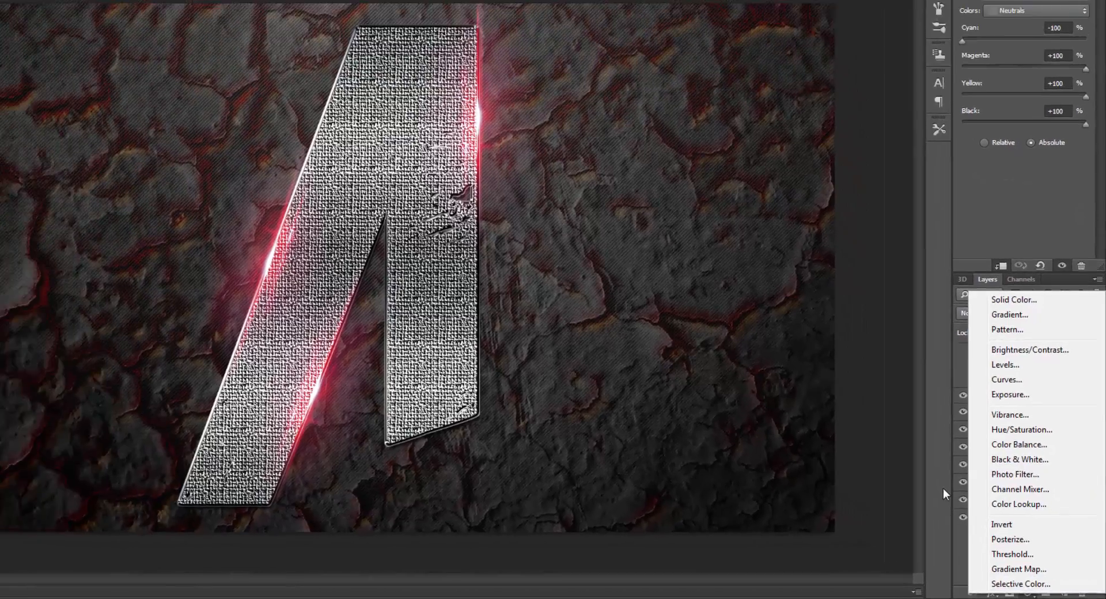
{"action": "left_click", "coordinate": [913, 464]}
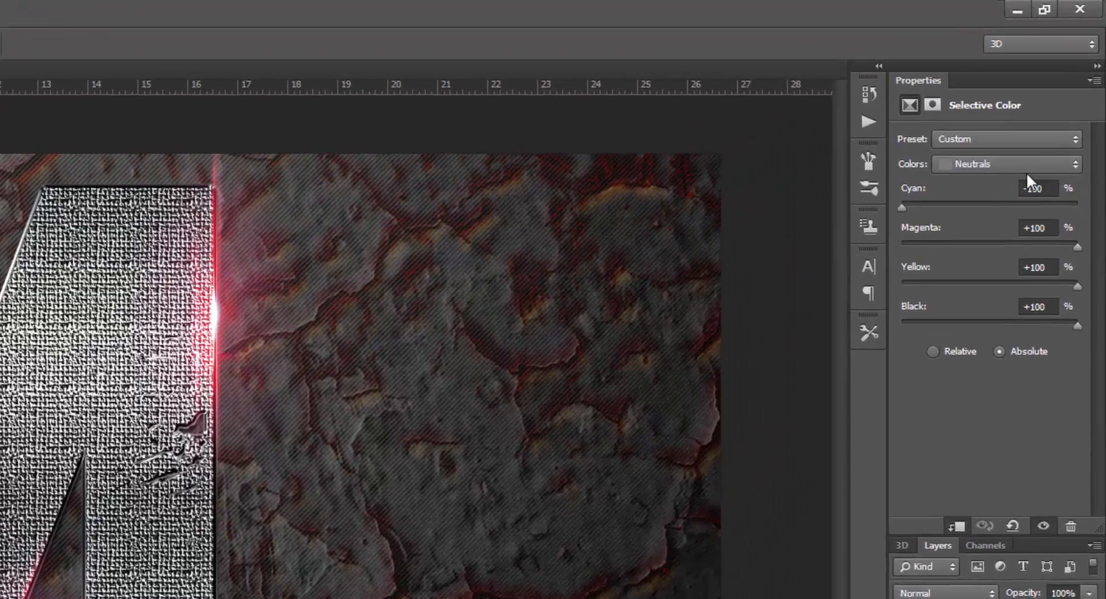
{"action": "left_click", "coordinate": [1046, 125]}
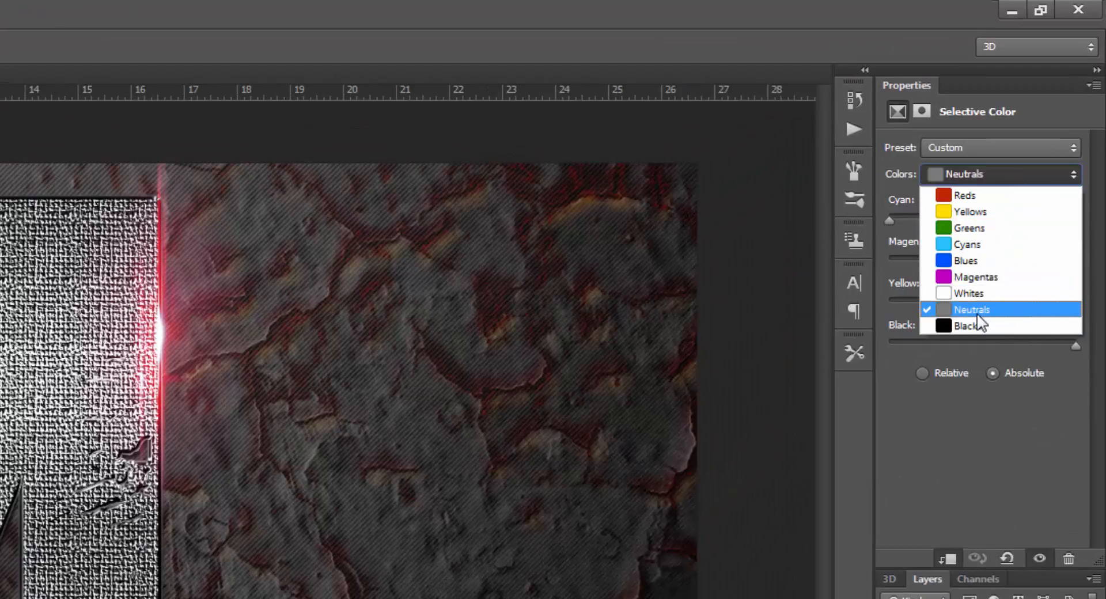
{"action": "left_click", "coordinate": [977, 313]}
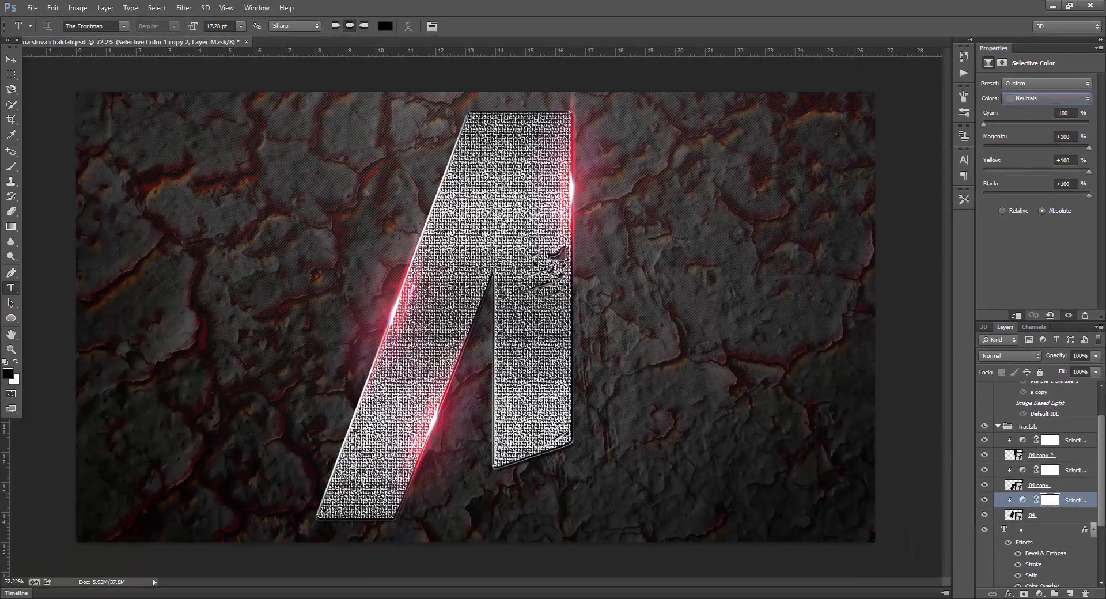
{"action": "left_click", "coordinate": [999, 427]}
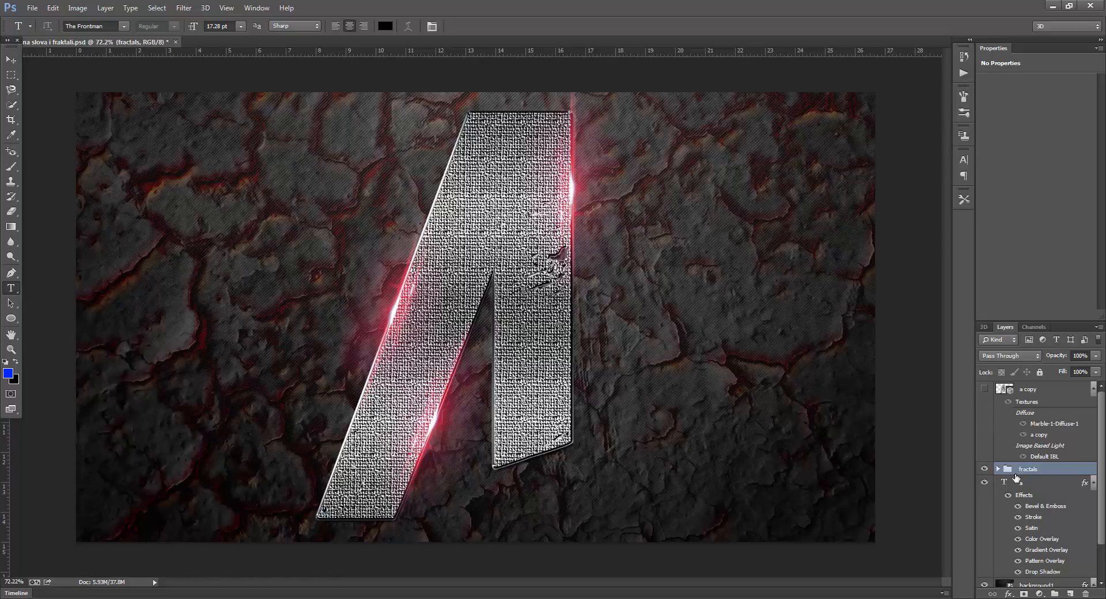
Hide the text layer a and the fractals group, then show and select the 3D layer a copy
{"action": "left_click", "coordinate": [1095, 484]}
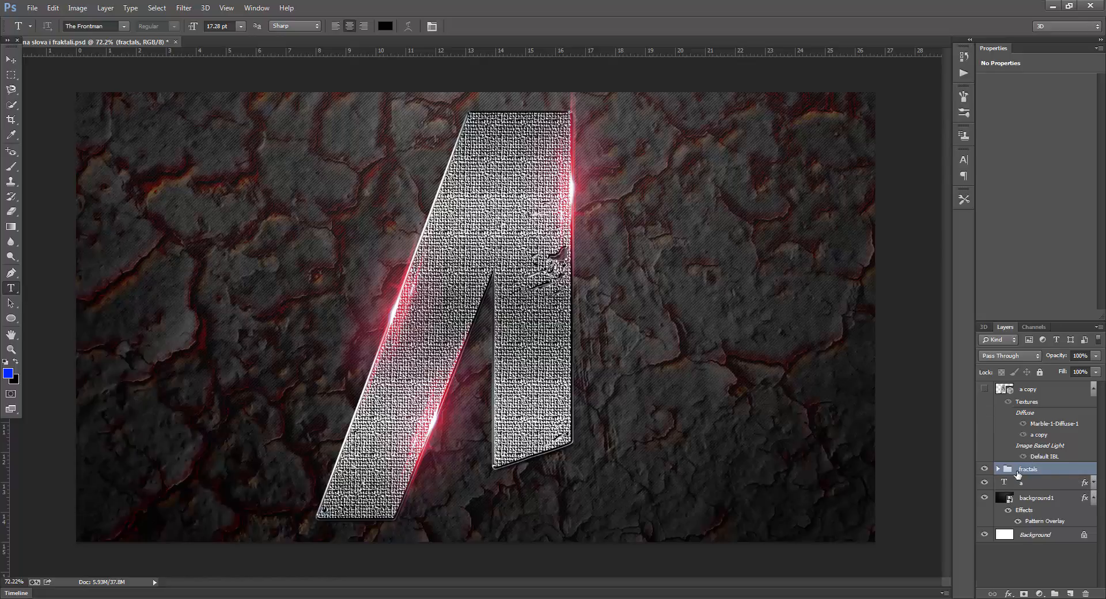
{"action": "left_click", "coordinate": [985, 483]}
{"action": "left_click", "coordinate": [985, 469]}
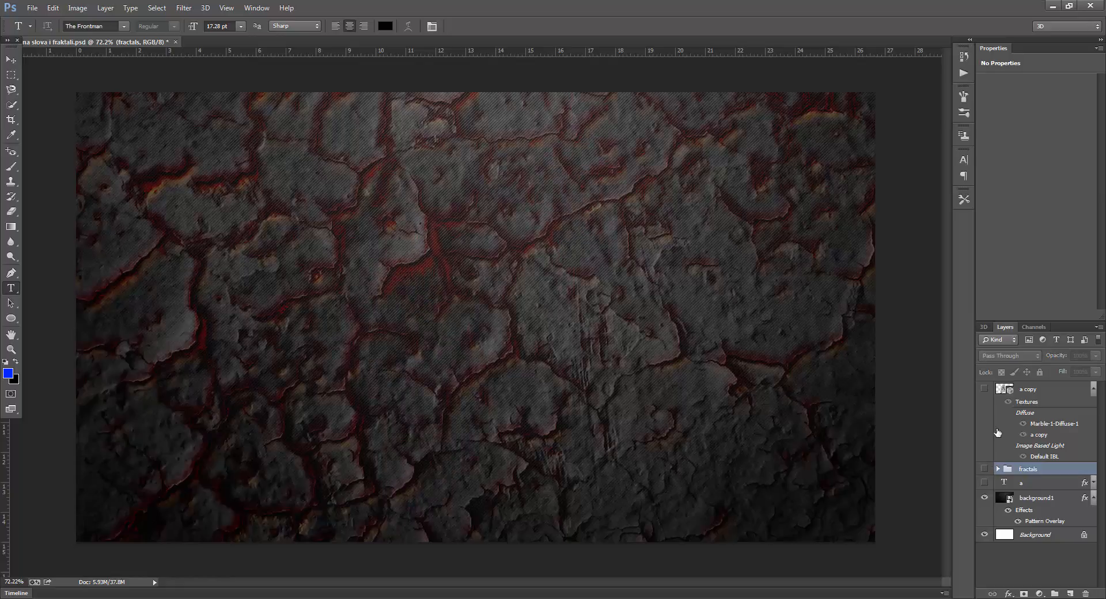
{"action": "left_click", "coordinate": [985, 390]}
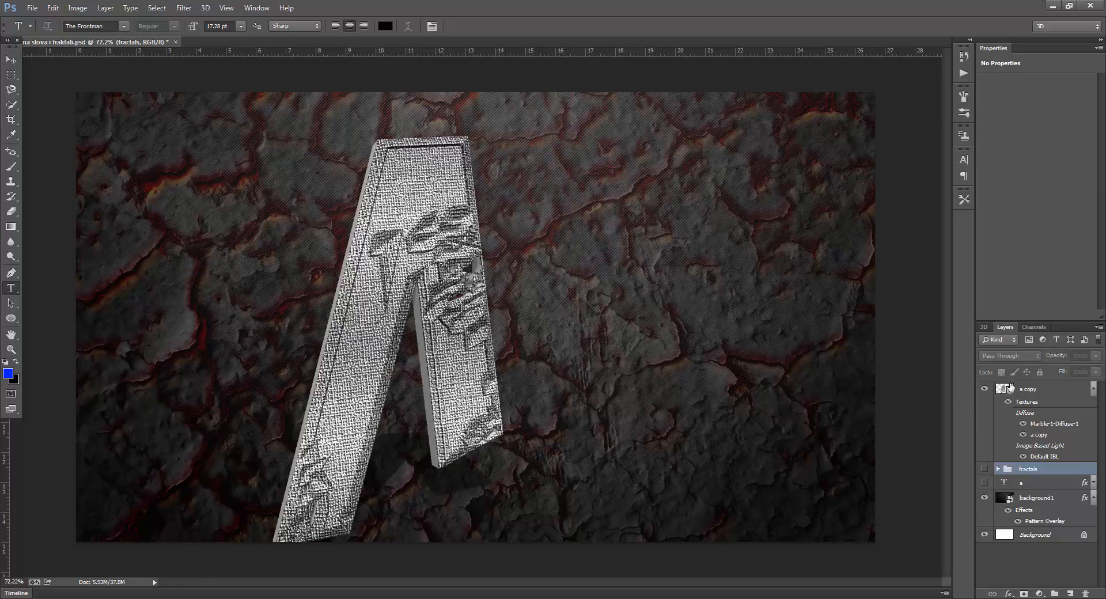
{"action": "left_click", "coordinate": [1040, 391]}
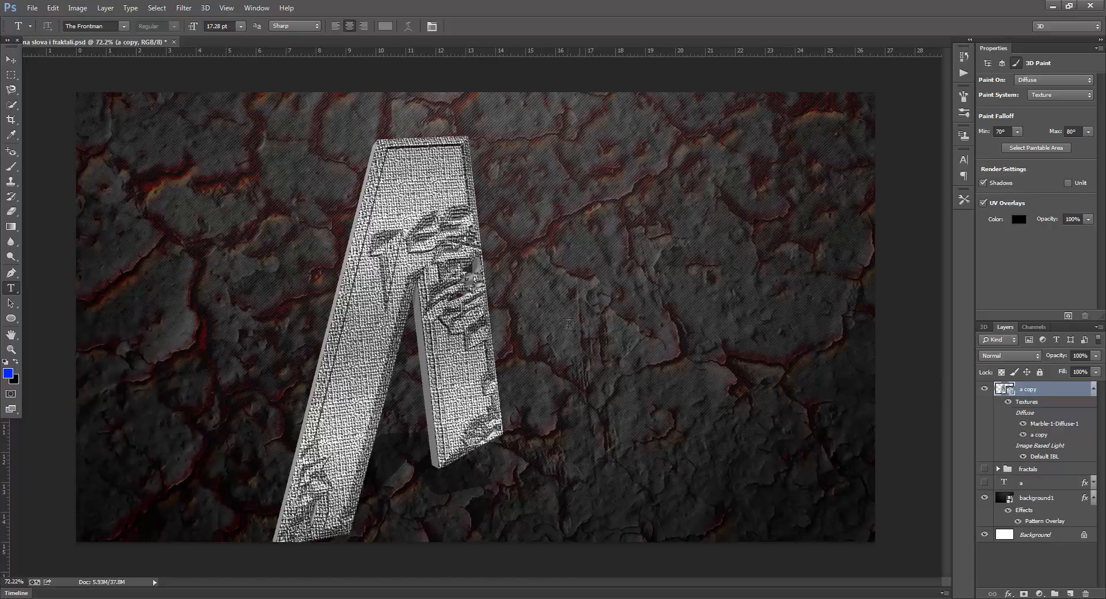
Apply the third shape preset in the top row to the 3D letter's mesh
{"action": "left_click", "coordinate": [11, 60]}
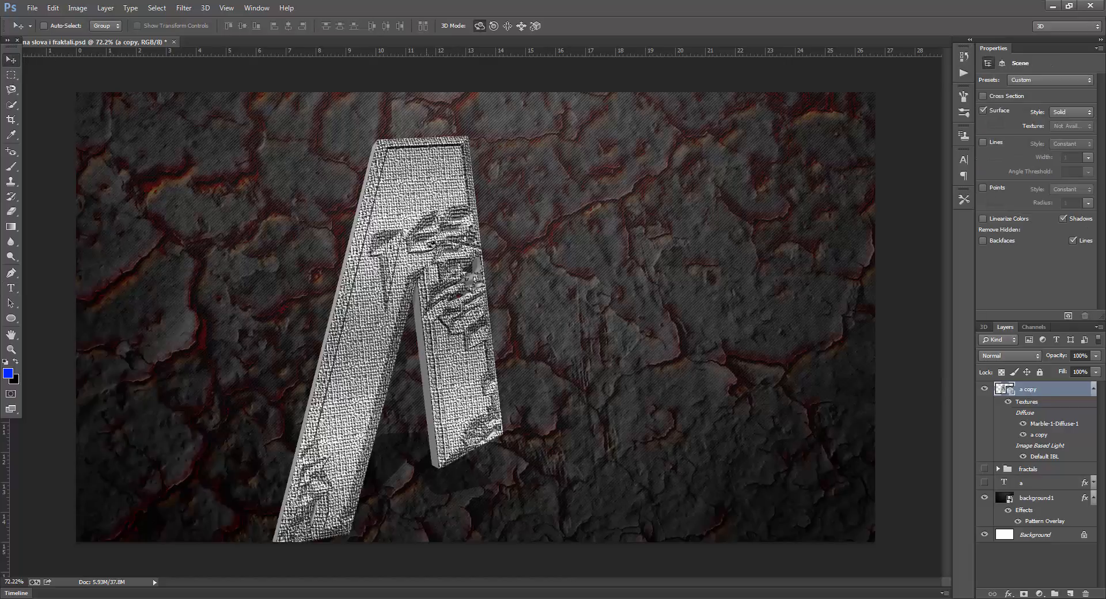
{"action": "left_click", "coordinate": [440, 261]}
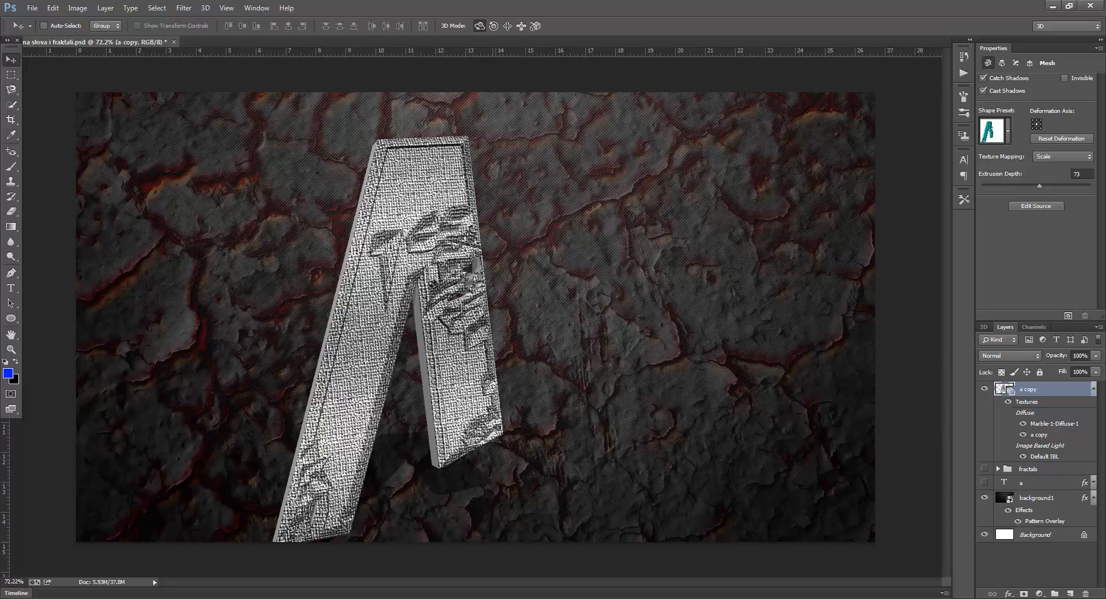
{"action": "left_click", "coordinate": [1009, 136]}
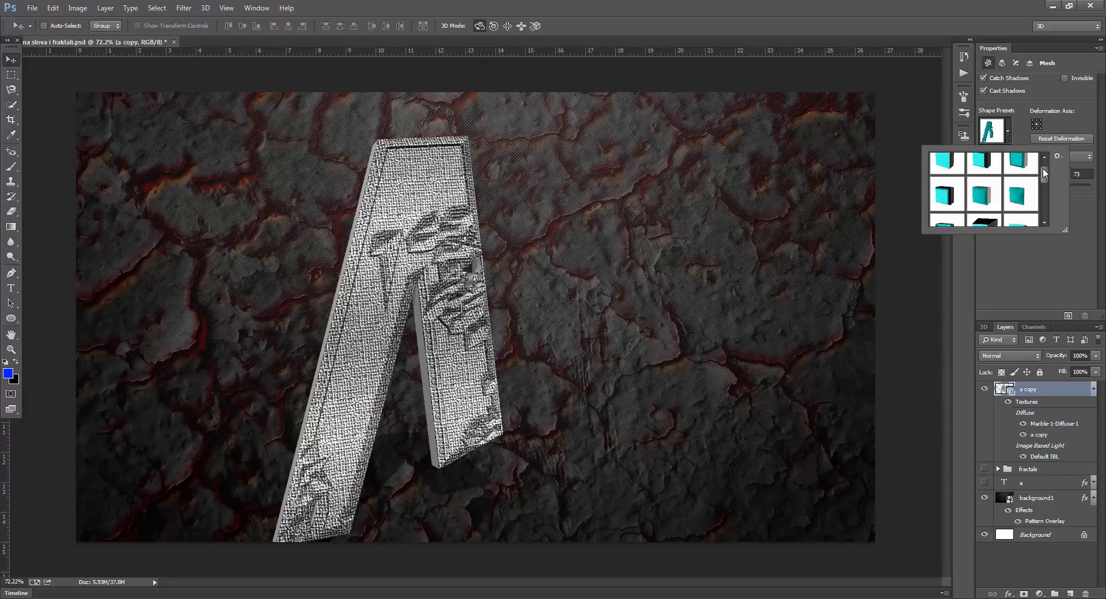
{"action": "left_click_drag", "start_coordinate": [1045, 172], "coordinate": [1043, 163]}
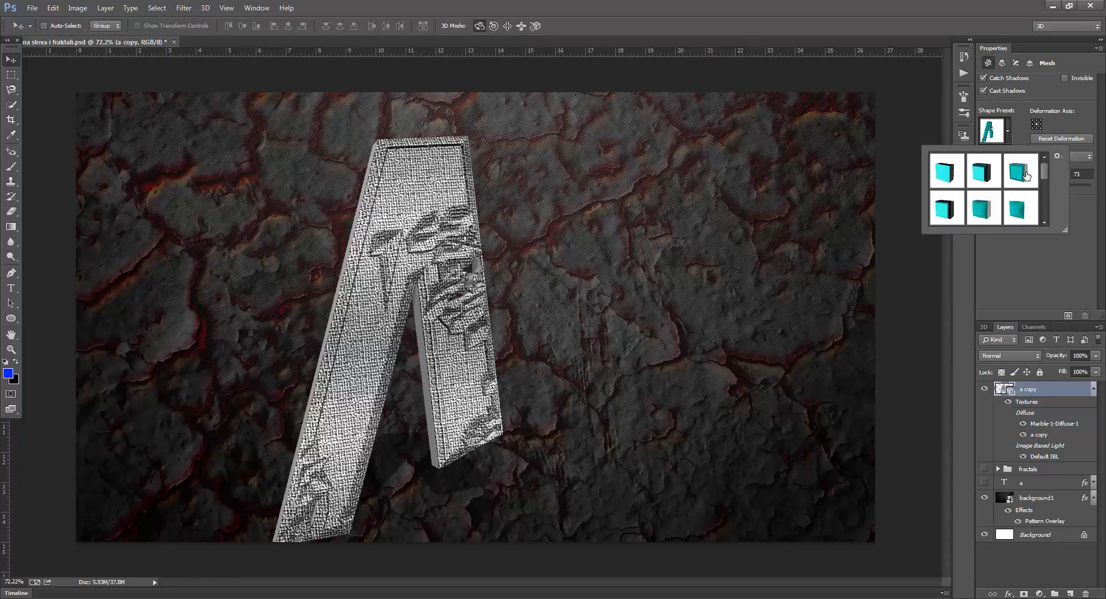
{"action": "left_click", "coordinate": [1026, 175]}
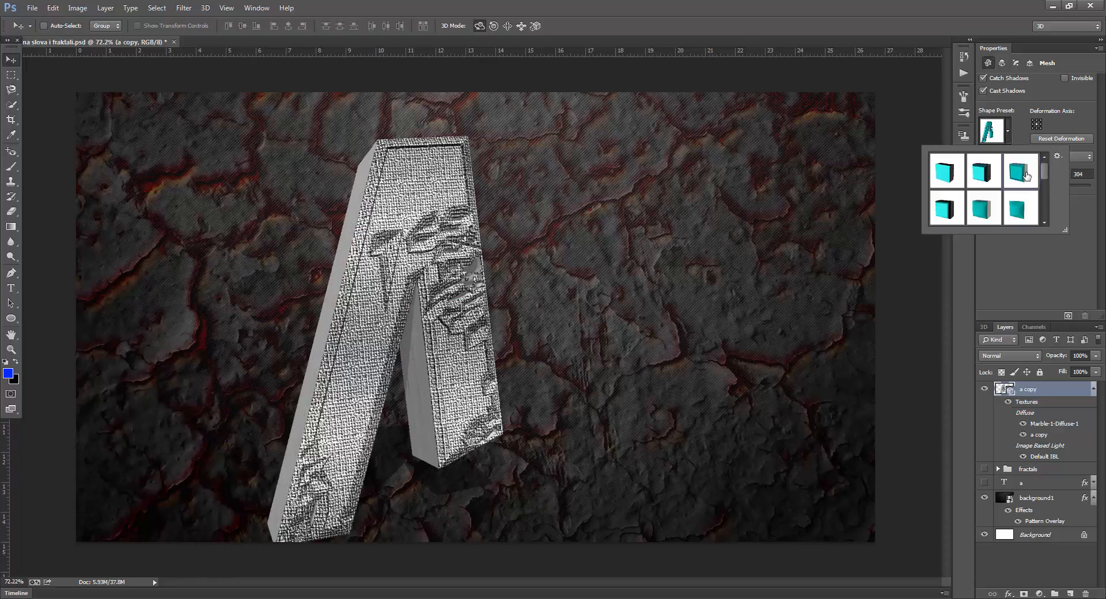
{"action": "left_click", "coordinate": [1011, 136]}
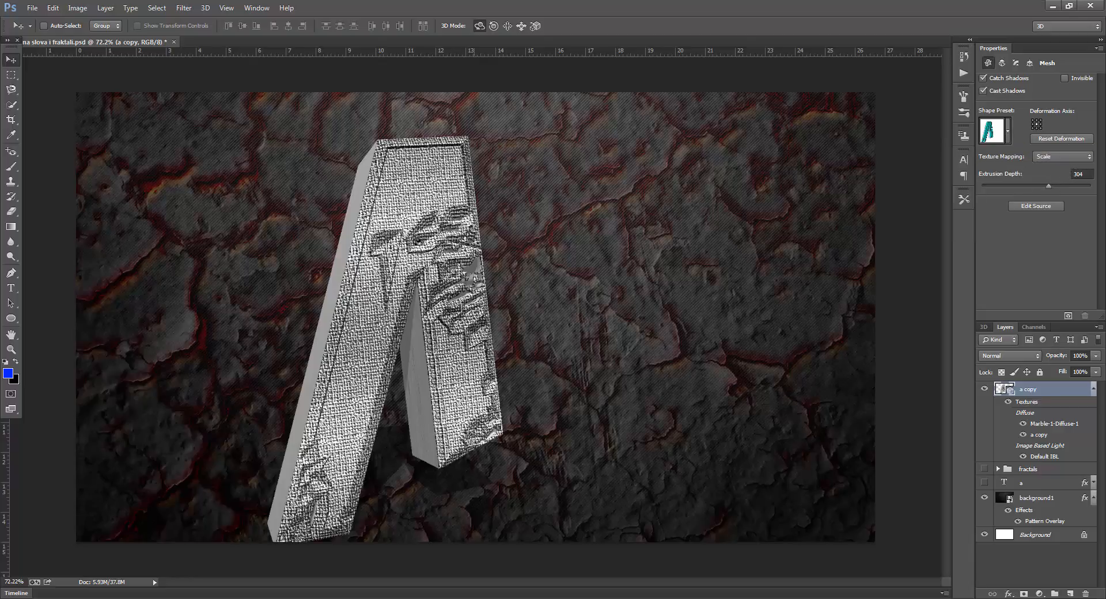
Rotate the 3D letter to expose its side face and set its extrusion depth to 86
{"action": "left_click", "coordinate": [417, 243]}
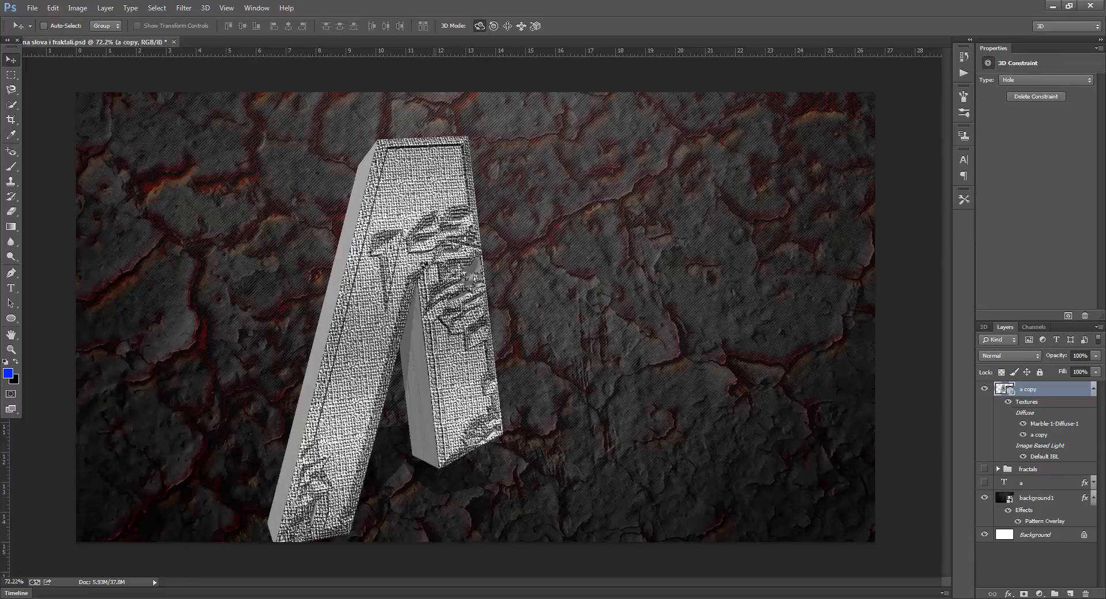
{"action": "left_click_drag", "start_coordinate": [408, 264], "coordinate": [199, 293]}
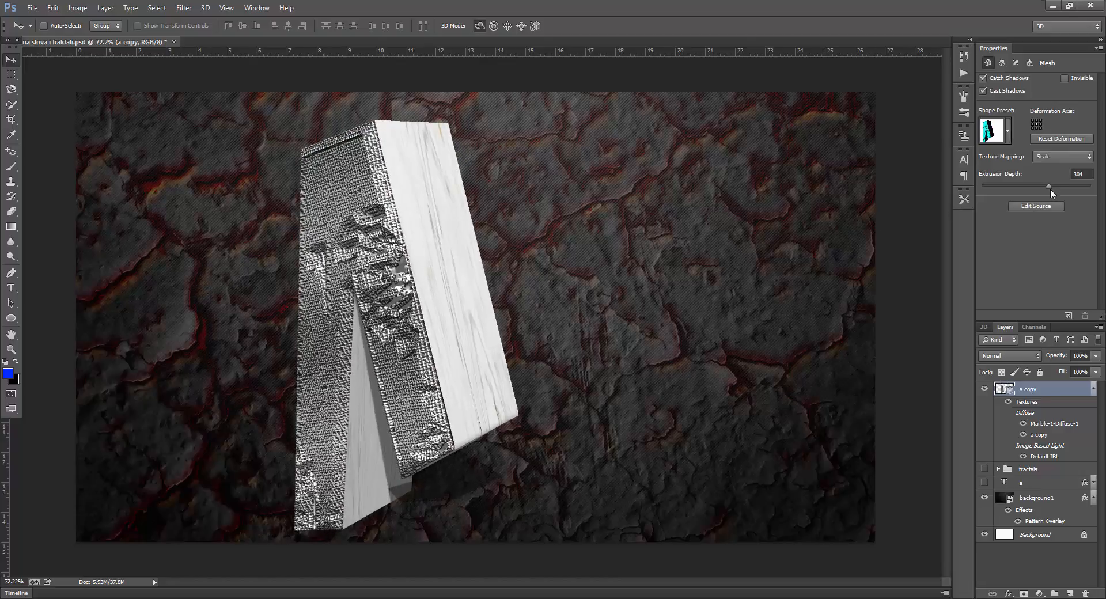
{"action": "left_click_drag", "start_coordinate": [1049, 188], "coordinate": [1040, 187]}
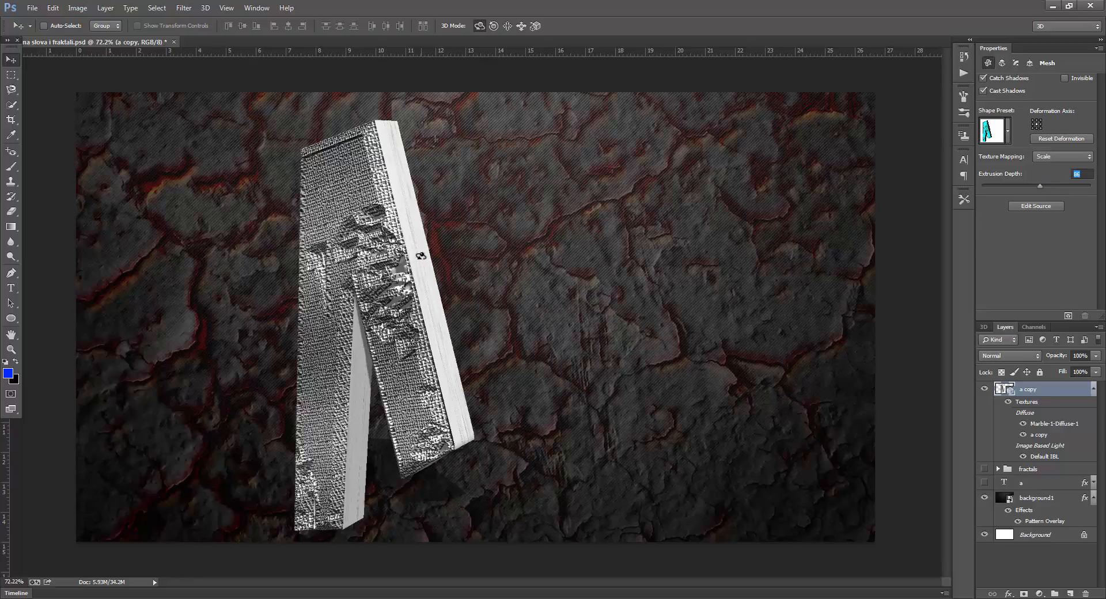
Examine the material settings of the 3D letter's side and front faces and the available material presets
{"action": "left_click", "coordinate": [421, 255]}
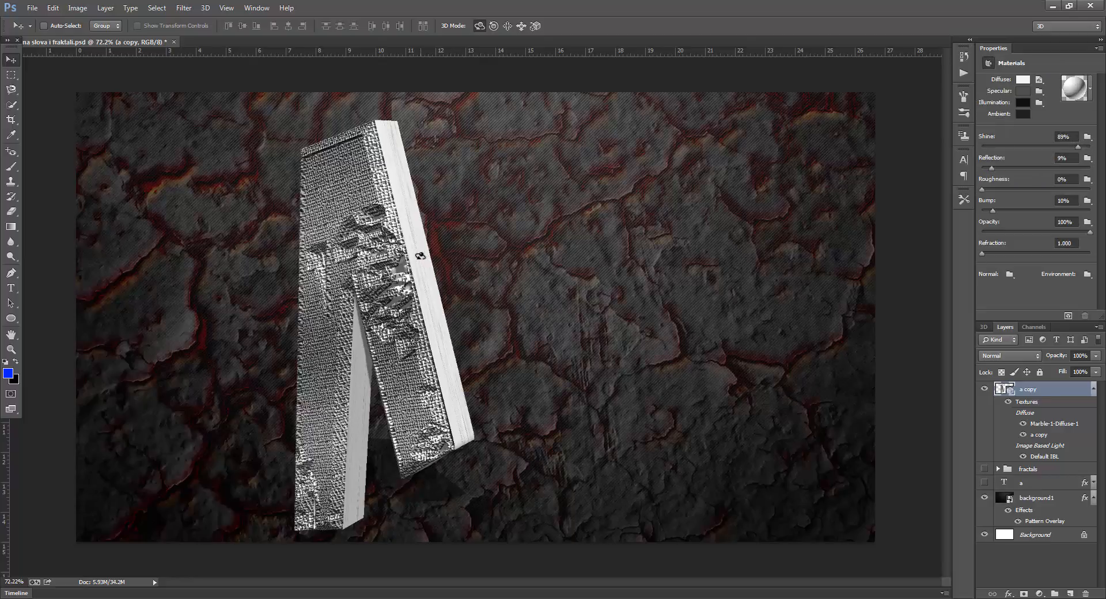
{"action": "left_click", "coordinate": [1092, 88]}
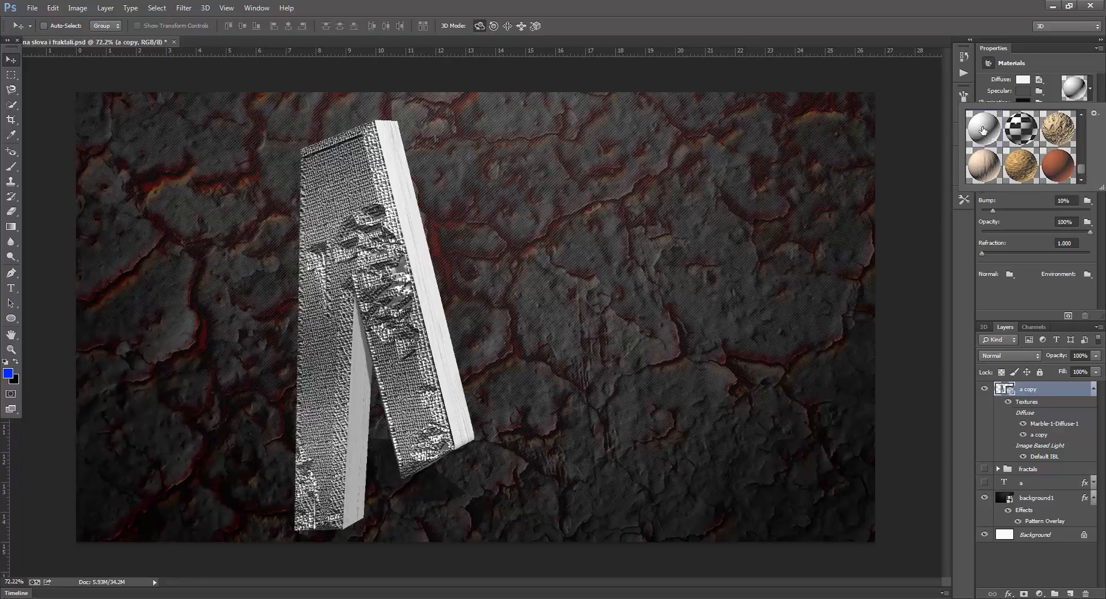
{"action": "left_click", "coordinate": [362, 272]}
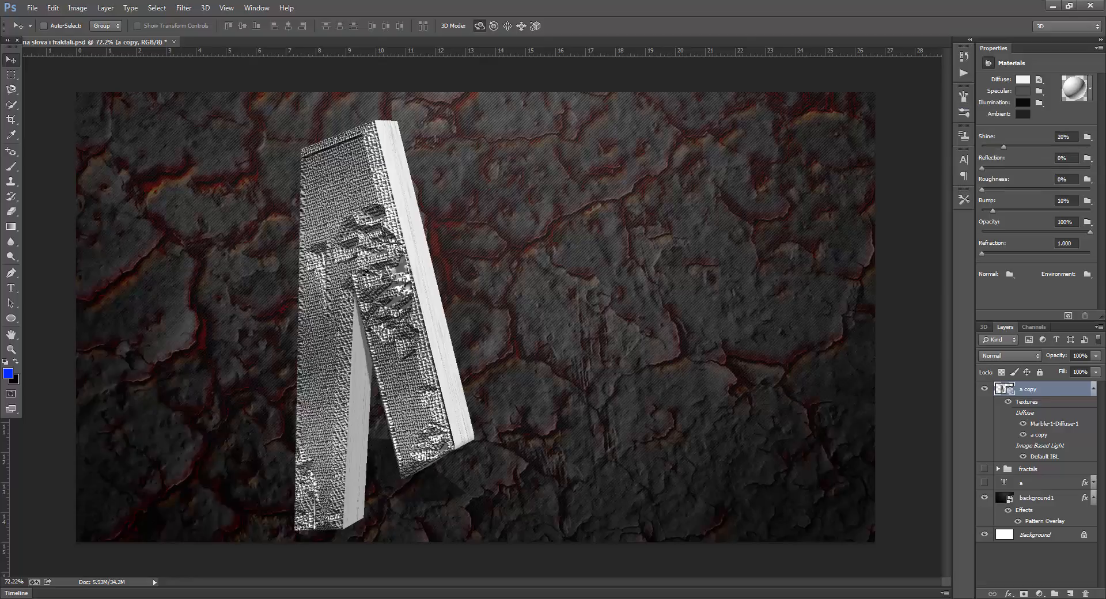
{"action": "left_click", "coordinate": [386, 278]}
{"action": "left_click", "coordinate": [404, 285]}
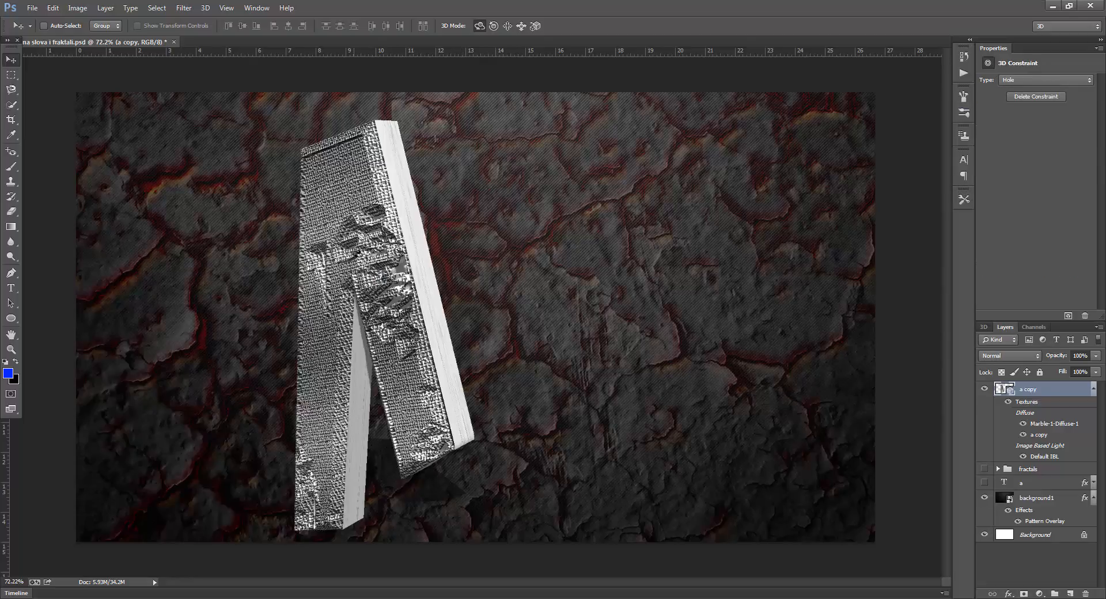
{"action": "left_click", "coordinate": [354, 256]}
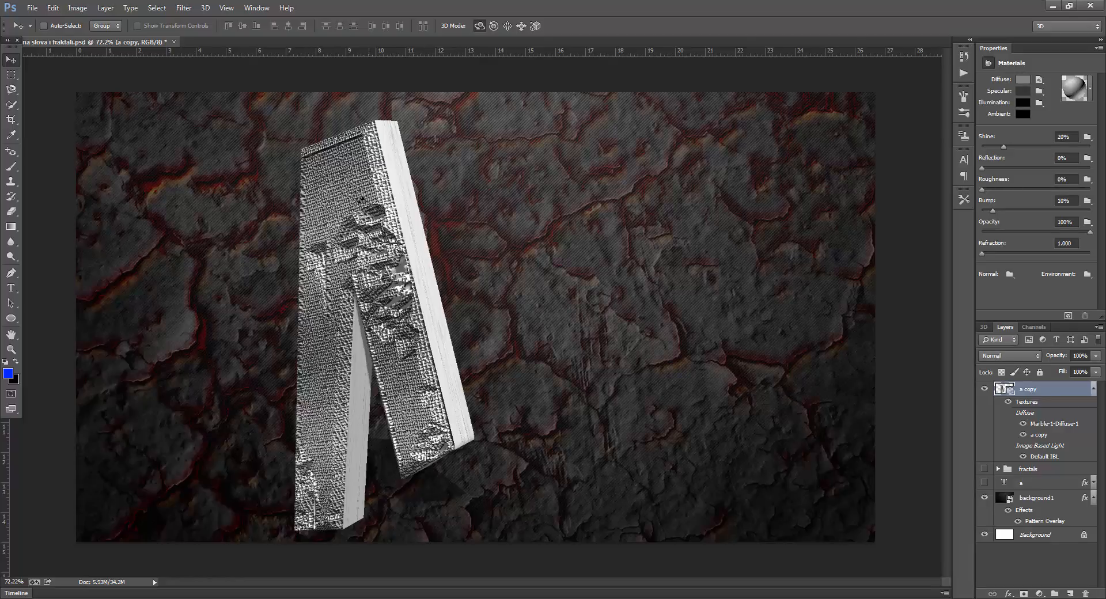
Turn the 3D letter back so that its textured front face points almost straight at the viewer
{"action": "left_click", "coordinate": [494, 26]}
{"action": "left_click_drag", "start_coordinate": [356, 193], "coordinate": [501, 258]}
{"action": "left_click", "coordinate": [481, 27]}
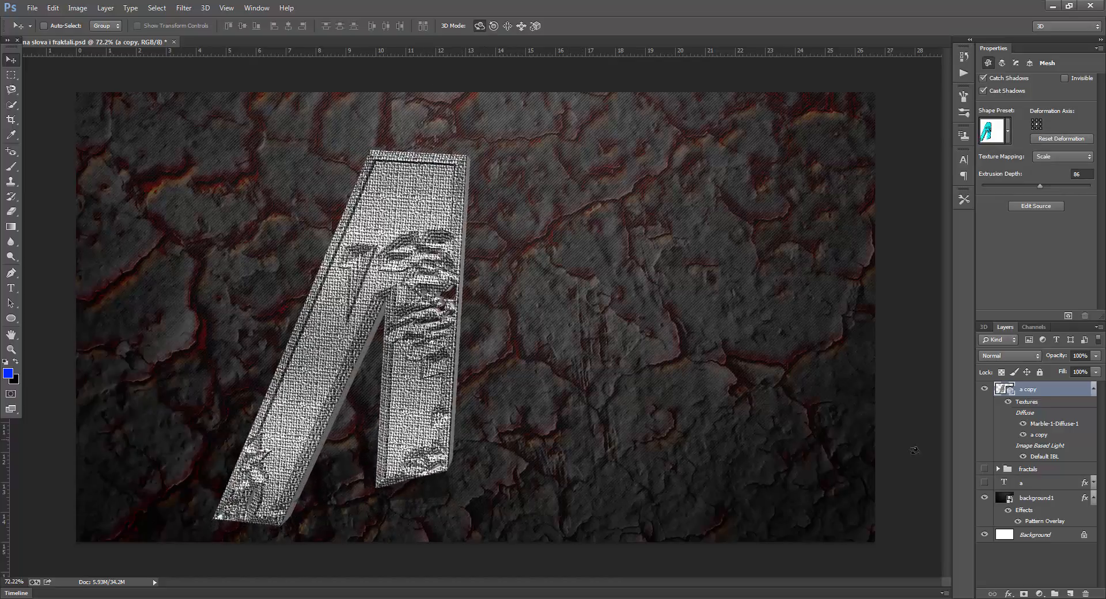
Move the 04 copy 2 glow and its Selective Color adjustment above the a copy layer, and keep the fractals group hidden and collapsed
{"action": "left_click", "coordinate": [1041, 472]}
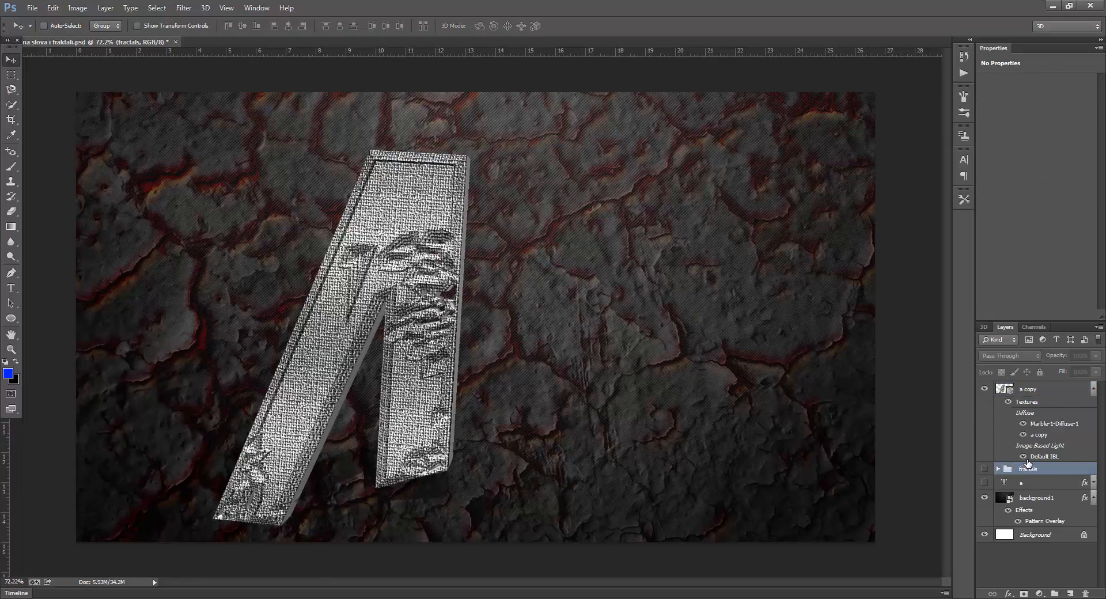
{"action": "left_click", "coordinate": [986, 469]}
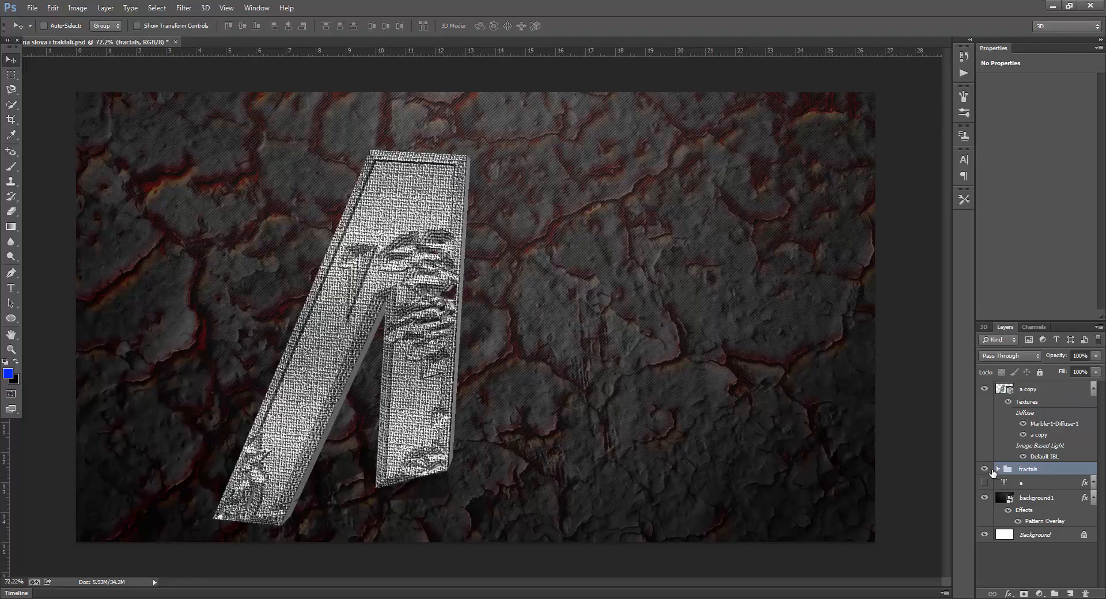
{"action": "left_click", "coordinate": [999, 471]}
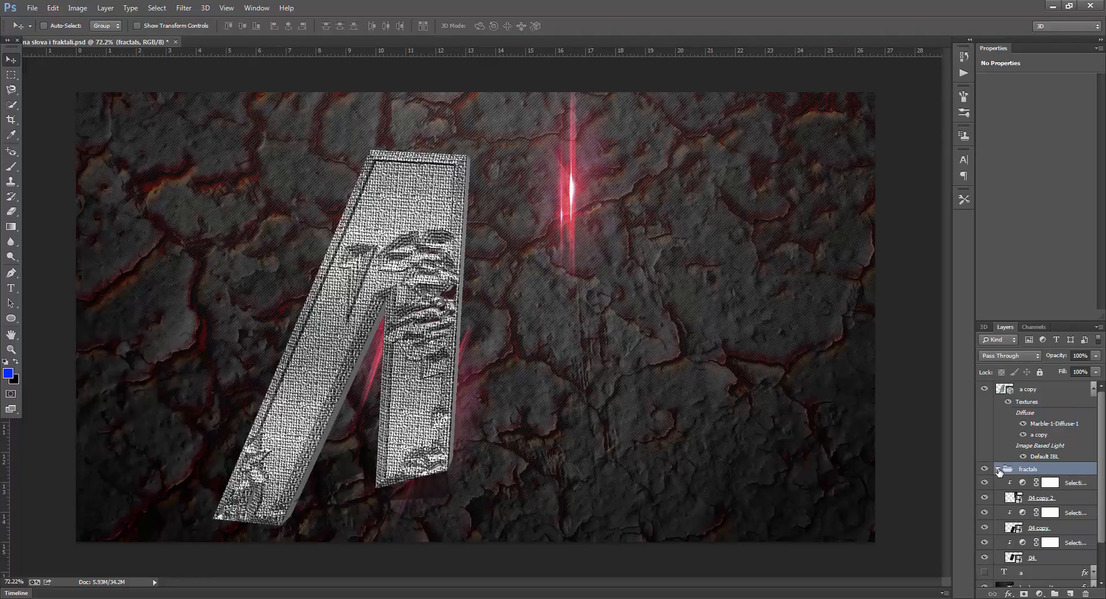
{"action": "left_click", "coordinate": [1043, 499]}
{"action": "left_click", "coordinate": [1073, 486], "text": "shift"}
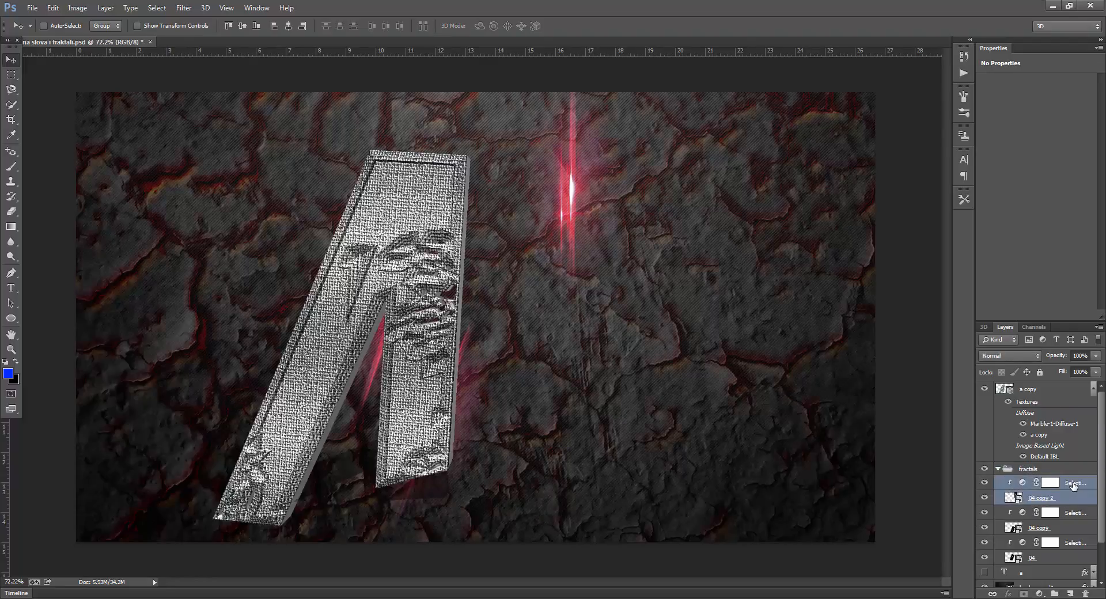
{"action": "left_click_drag", "start_coordinate": [1073, 483], "coordinate": [1049, 386]}
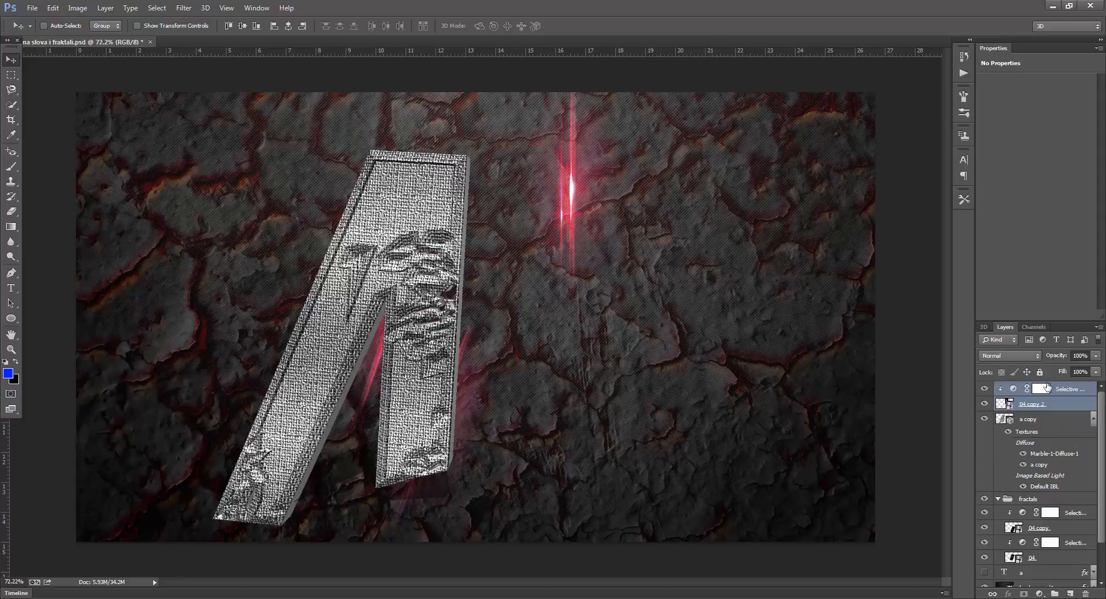
{"action": "left_click", "coordinate": [996, 499]}
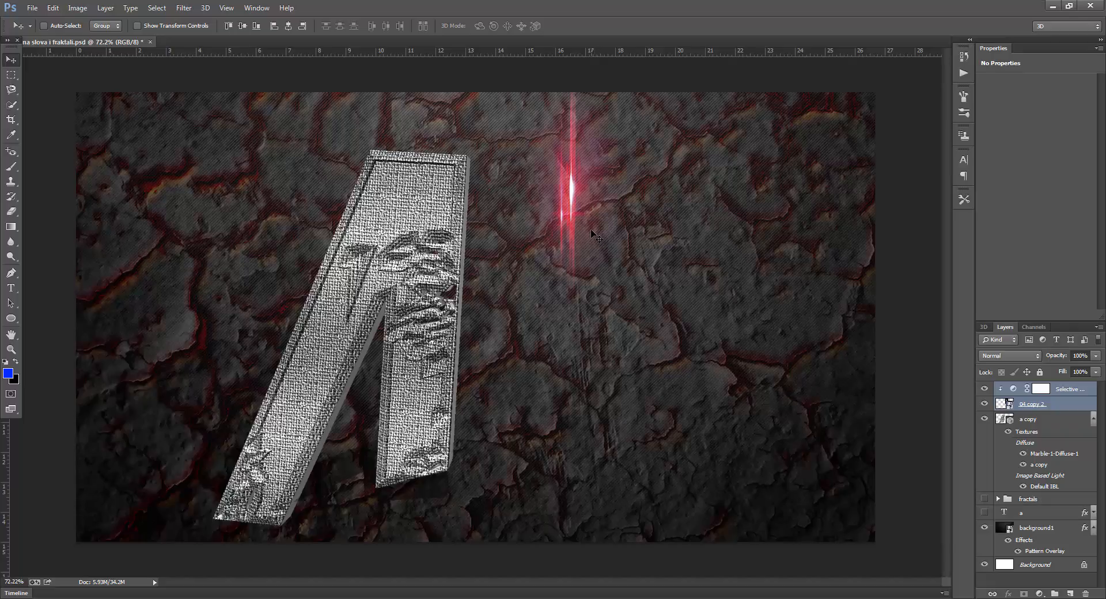
Rotate the 04 copy 2 glow about -69 degrees and move it onto the 3D letter's top edge
{"action": "key", "text": "ctrl+t"}
{"action": "mouse_move", "coordinate": [651, 314]}
{"action": "left_mouse_down"}
{"action": "mouse_move", "coordinate": [686, 239]}
{"action": "mouse_move", "coordinate": [661, 181]}
{"action": "left_mouse_up"}
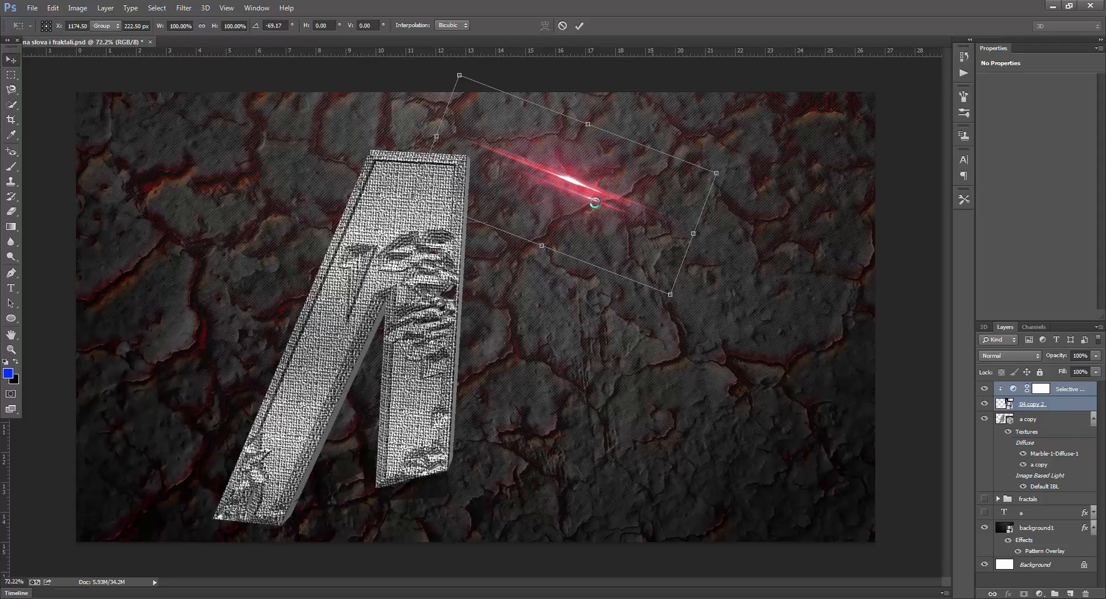
{"action": "double_click", "coordinate": [568, 201]}
{"action": "mouse_move", "coordinate": [568, 201]}
{"action": "left_mouse_down"}
{"action": "mouse_move", "coordinate": [529, 185]}
{"action": "mouse_move", "coordinate": [441, 182]}
{"action": "left_mouse_up"}
Rotate the glow about -13 degrees more and nudge it along the 3D letter's top edge to line up with it
{"action": "key", "text": "ctrl+t"}
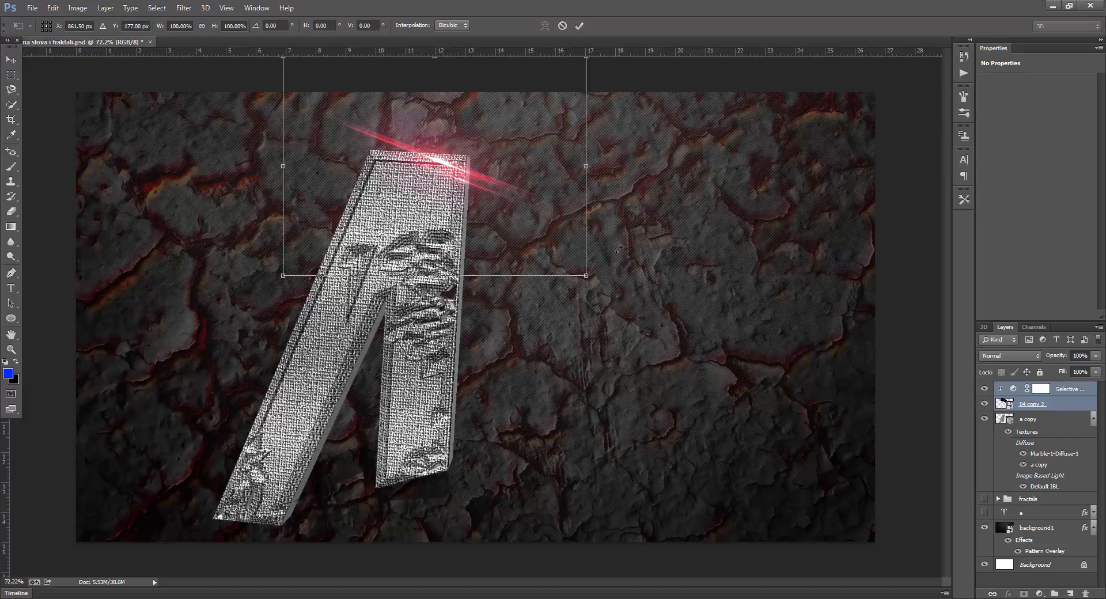
{"action": "left_click_drag", "start_coordinate": [618, 249], "coordinate": [613, 198]}
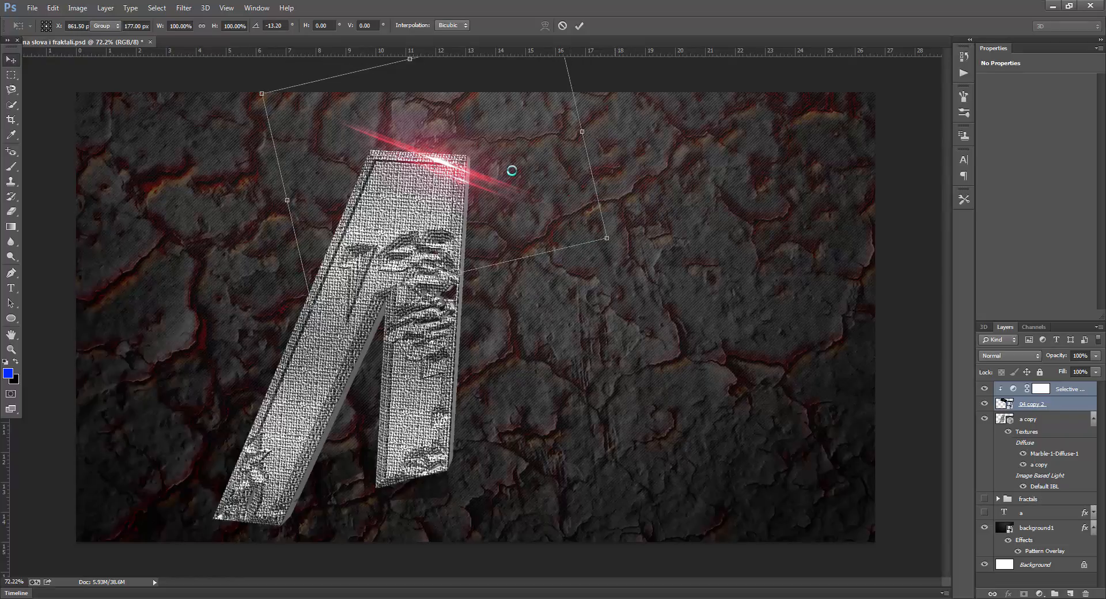
{"action": "key", "text": "Return"}
{"action": "mouse_move", "coordinate": [463, 169]}
{"action": "left_mouse_down"}
{"action": "mouse_move", "coordinate": [444, 164]}
{"action": "mouse_move", "coordinate": [448, 172]}
{"action": "left_mouse_up"}
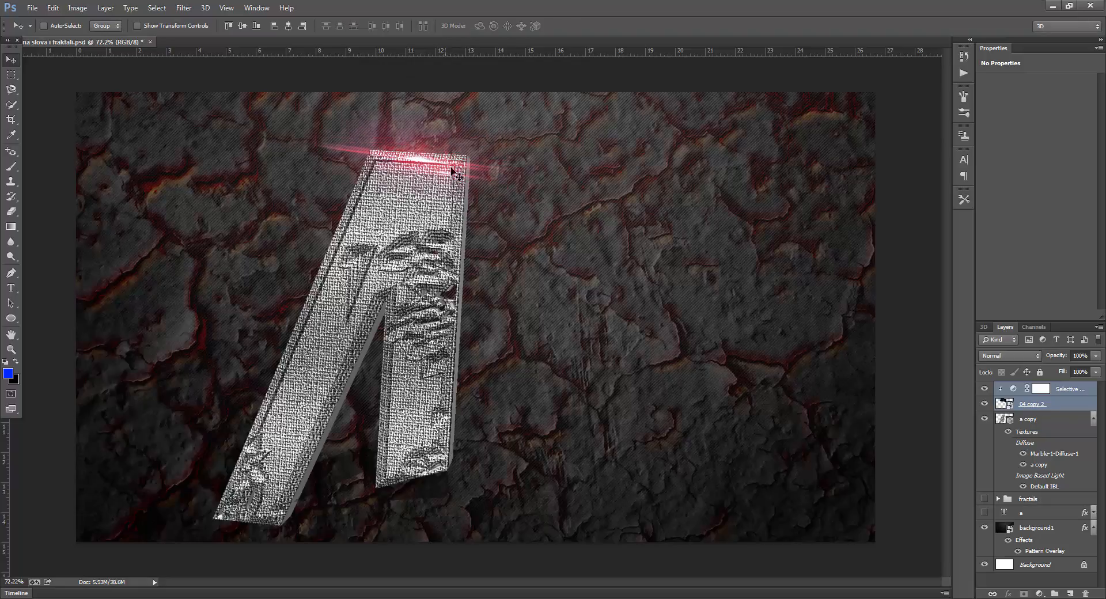